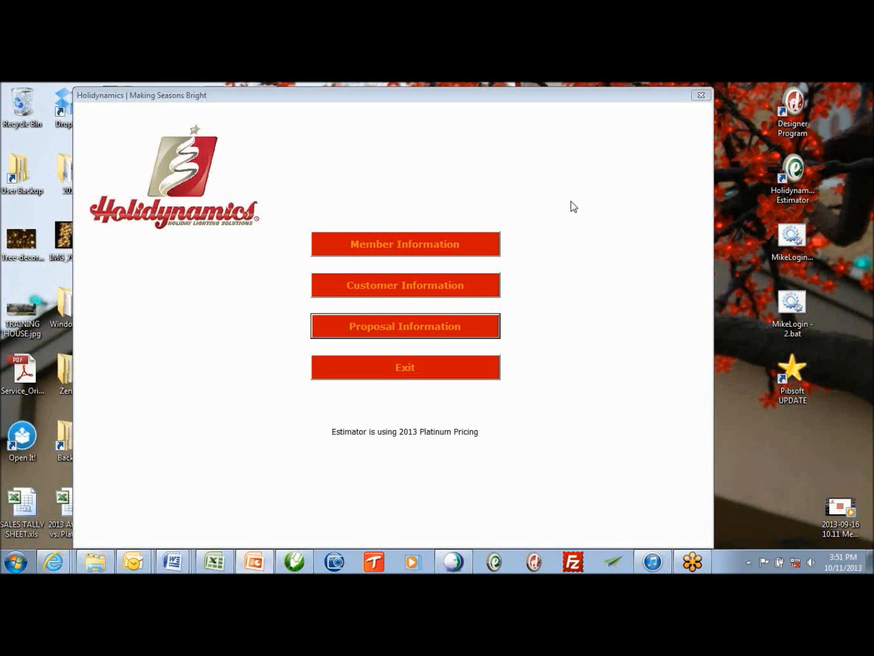
Open the member information and review the company's contact details and logo.
{"action": "left_click_drag", "start_coordinate": [467, 97], "coordinate": [463, 97]}
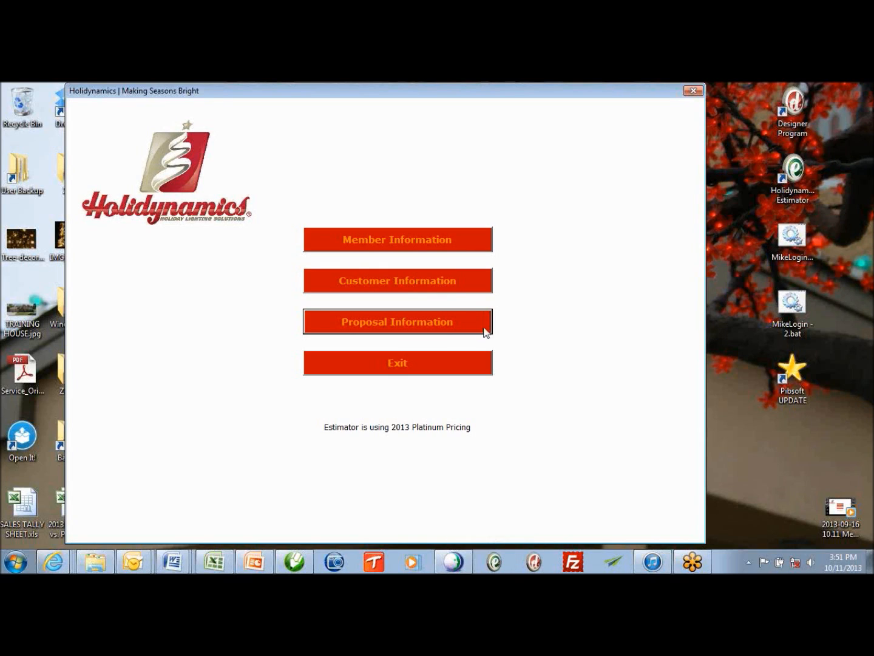
{"action": "left_click", "coordinate": [433, 242]}
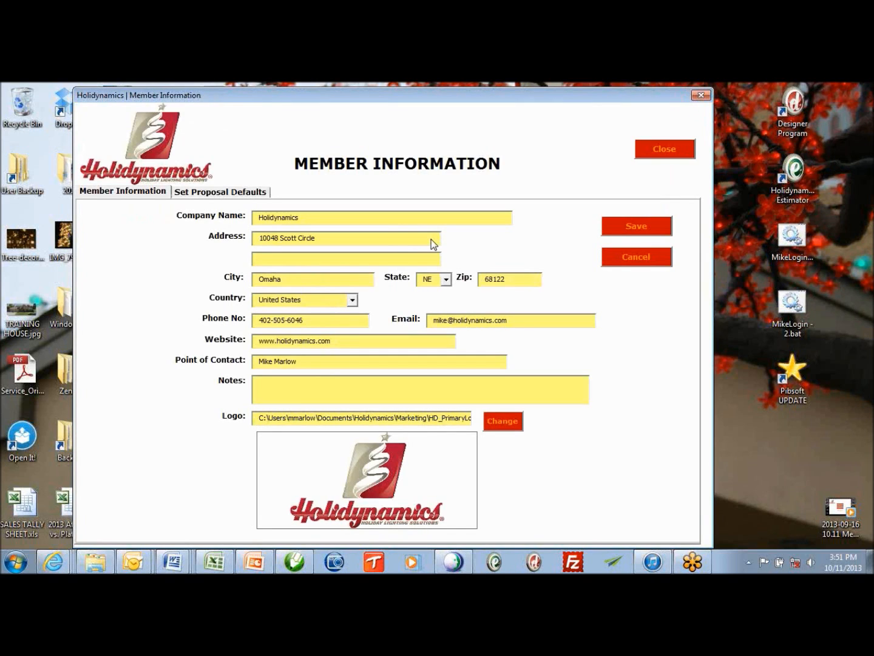
{"action": "left_click", "coordinate": [413, 238]}
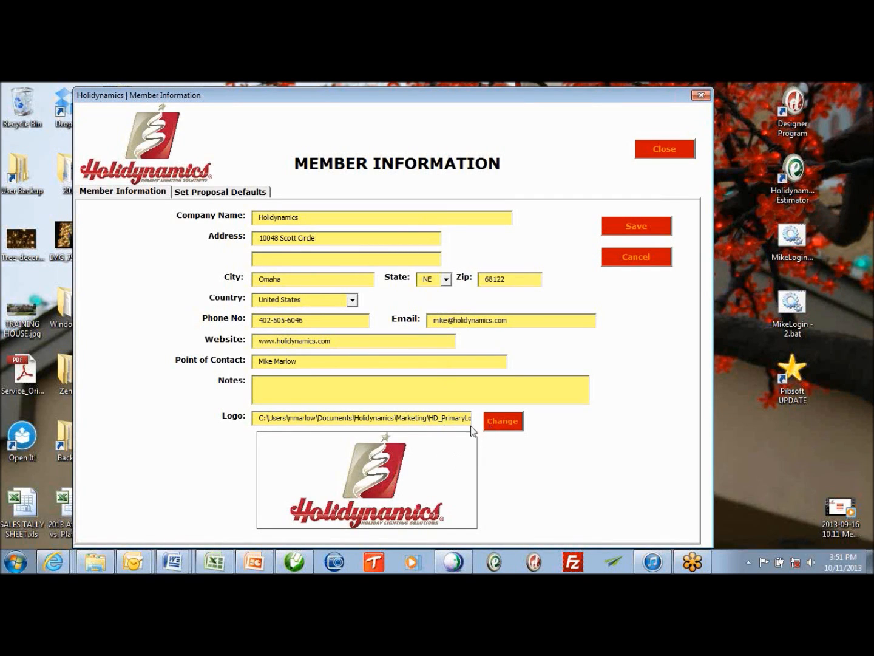
In the proposal defaults, set the man hours to 0.50 for any hanging item display and 0.35 for any staked item, and save.
{"action": "left_click", "coordinate": [231, 193]}
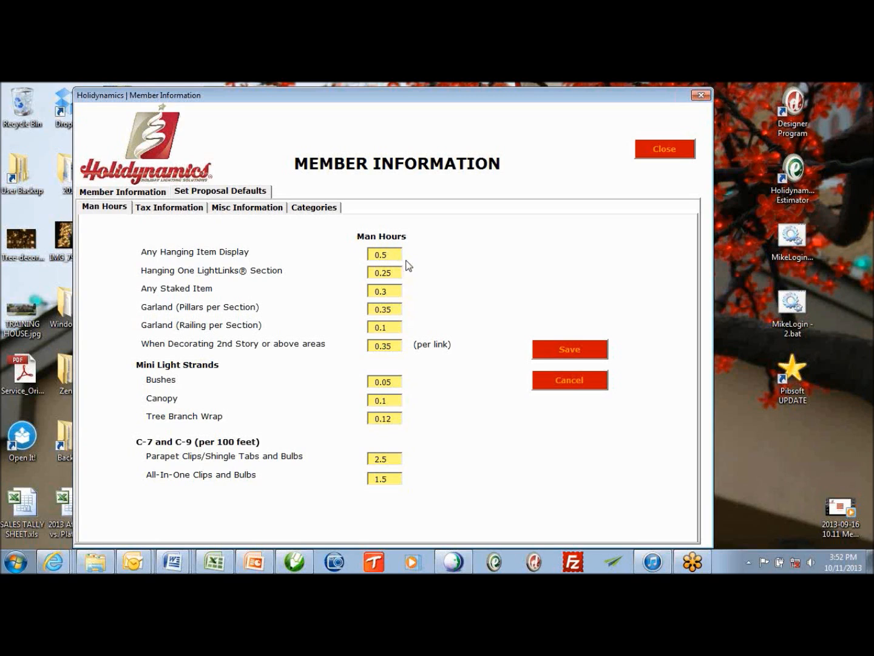
{"action": "key", "text": "BackSpace"}
{"action": "type", "text": "75"}
{"action": "key", "text": "BackSpace"}
{"action": "key", "text": "BackSpace"}
{"action": "type", "text": "50"}
{"action": "left_click", "coordinate": [399, 275]}
{"action": "left_click", "coordinate": [397, 290]}
{"action": "type", "text": "5"}
{"action": "left_click", "coordinate": [554, 353]}
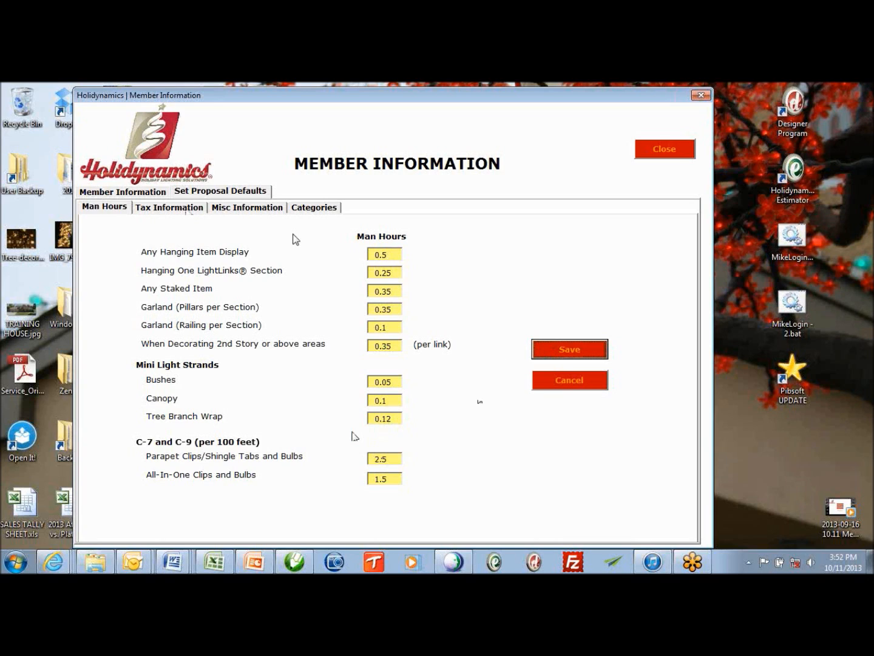
In the tax defaults, switch the product tax on the proposal on and back off, and save.
{"action": "left_click", "coordinate": [188, 209]}
{"action": "key", "text": "BackSpace"}
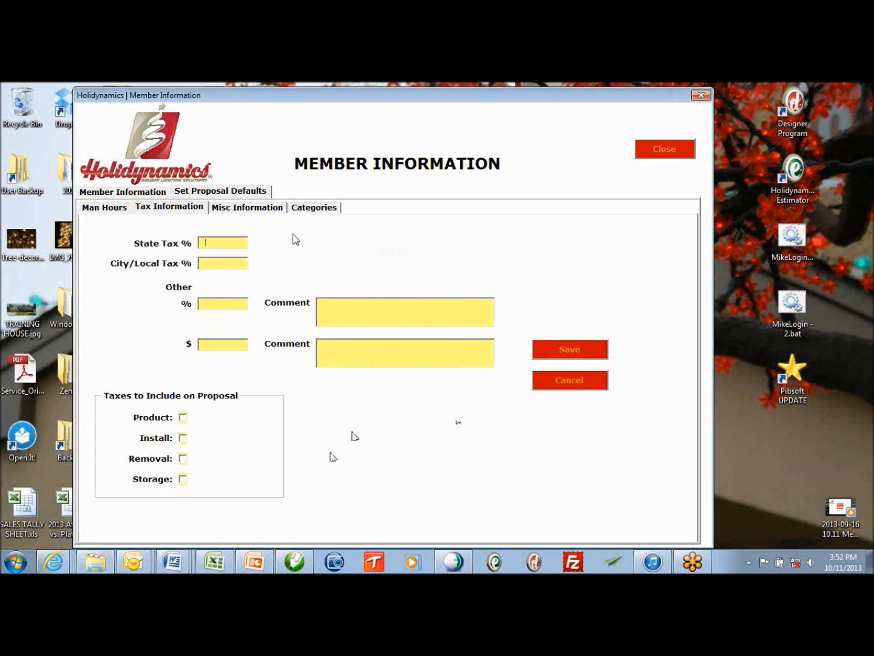
{"action": "left_click", "coordinate": [182, 417]}
{"action": "left_click", "coordinate": [183, 417]}
{"action": "left_click", "coordinate": [538, 350]}
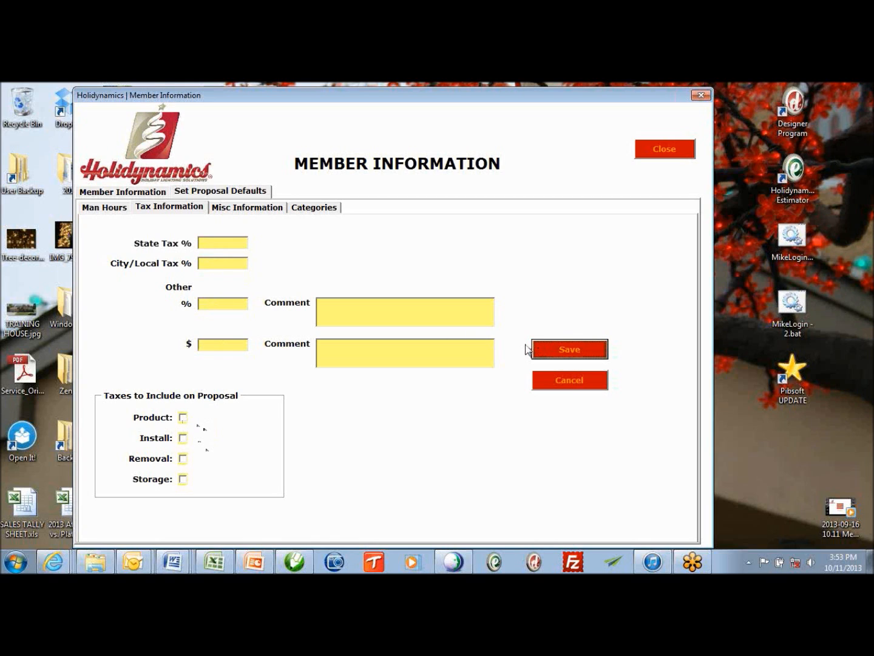
Set the default markup to 65% in the miscellaneous defaults and save it without updating the current proposal.
{"action": "left_click", "coordinate": [267, 208]}
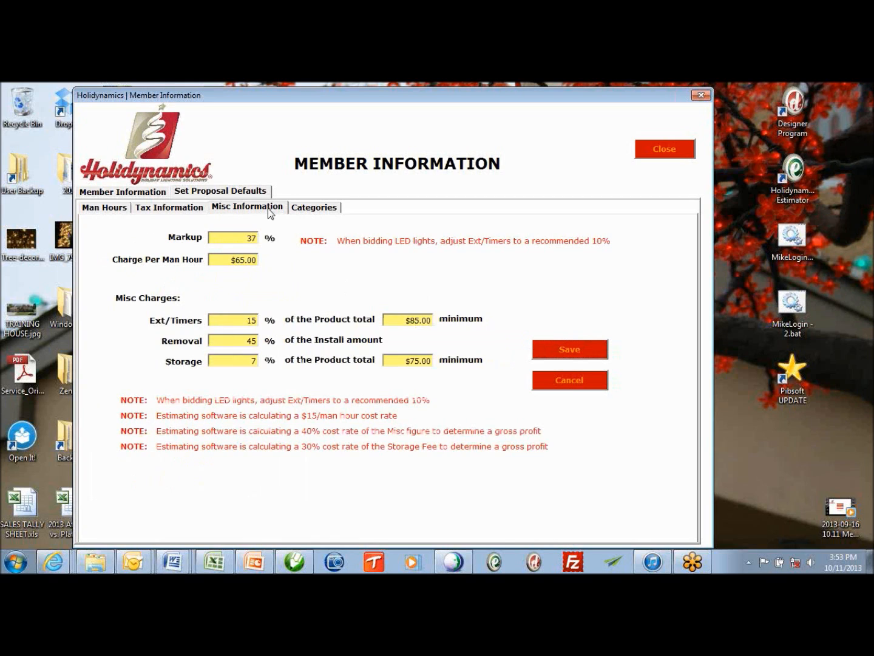
{"action": "double_click", "coordinate": [231, 241]}
{"action": "type", "text": "65"}
{"action": "left_click", "coordinate": [538, 351]}
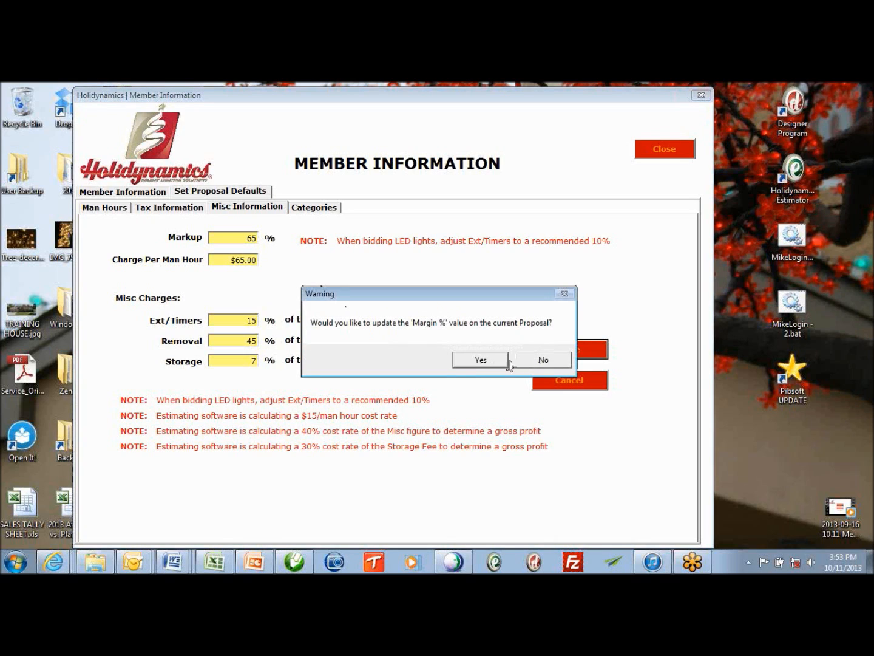
{"action": "left_click", "coordinate": [519, 360]}
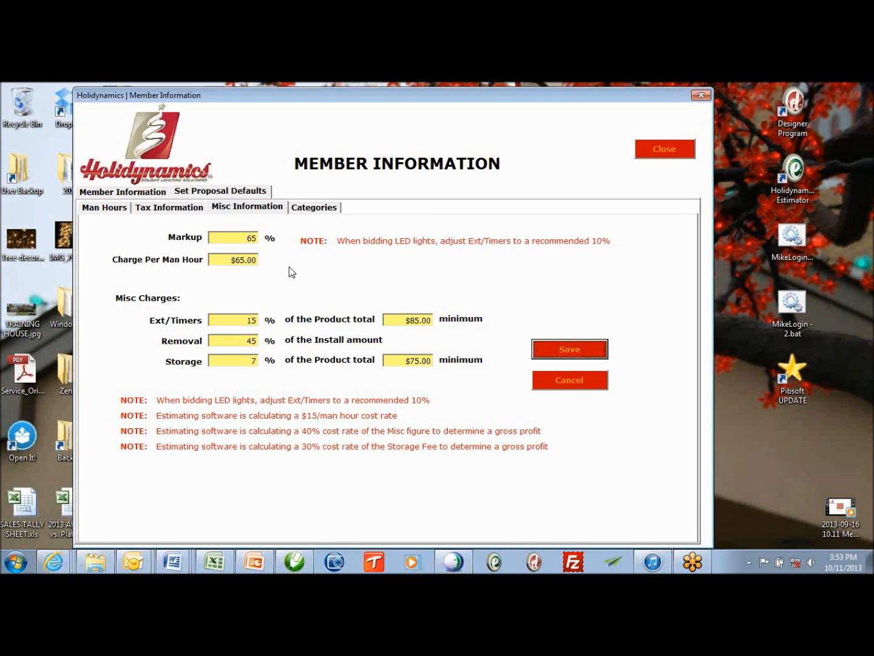
Set the default markup to 45% and, after trying $70.20, the charge per man hour to $65.00.
{"action": "left_click", "coordinate": [238, 242]}
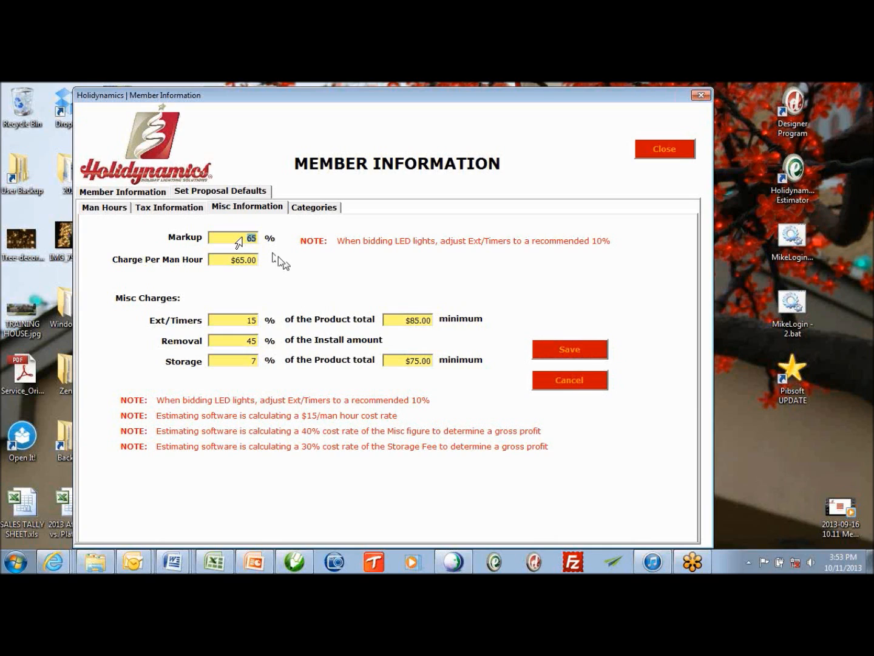
{"action": "type", "text": "45"}
{"action": "left_click", "coordinate": [225, 262]}
{"action": "type", "text": "70.20"}
{"action": "left_click", "coordinate": [212, 260]}
{"action": "type", "text": "65.00"}
Go through the extension/timer, removal and storage charges and their minimums, trying other storage percentages before restoring 7%.
{"action": "left_click", "coordinate": [218, 320]}
{"action": "left_click", "coordinate": [221, 343]}
{"action": "left_click", "coordinate": [222, 363]}
{"action": "type", "text": "10"}
{"action": "key", "text": "BackSpace"}
{"action": "type", "text": "2"}
{"action": "key", "text": "BackSpace"}
{"action": "key", "text": "BackSpace"}
{"action": "type", "text": "7"}
{"action": "left_click", "coordinate": [388, 320]}
{"action": "left_click", "coordinate": [385, 360]}
Go to the category markup defaults and accept updating the margin on the current proposal.
{"action": "left_click", "coordinate": [328, 210]}
{"action": "left_click", "coordinate": [402, 368]}
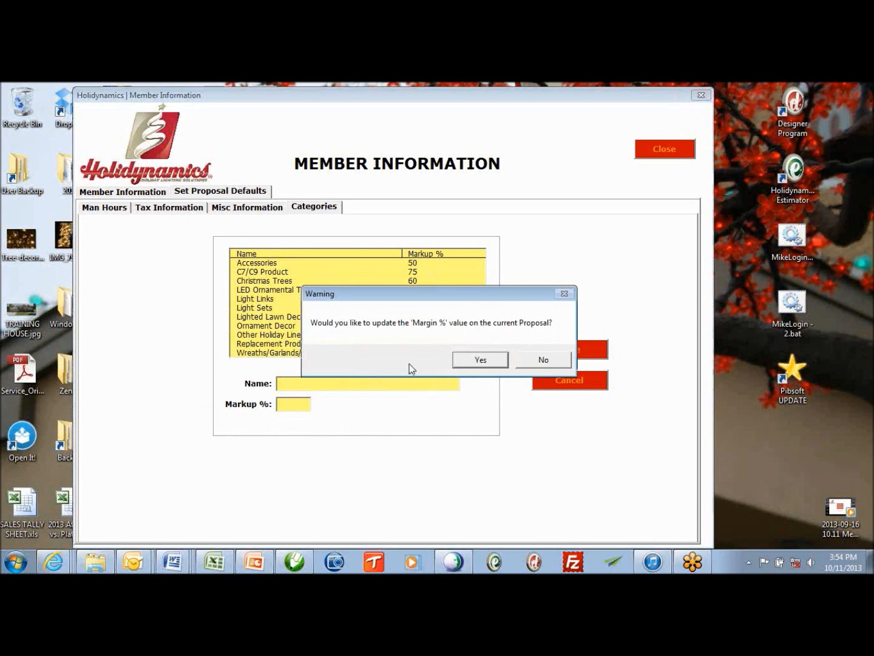
{"action": "left_click", "coordinate": [484, 364]}
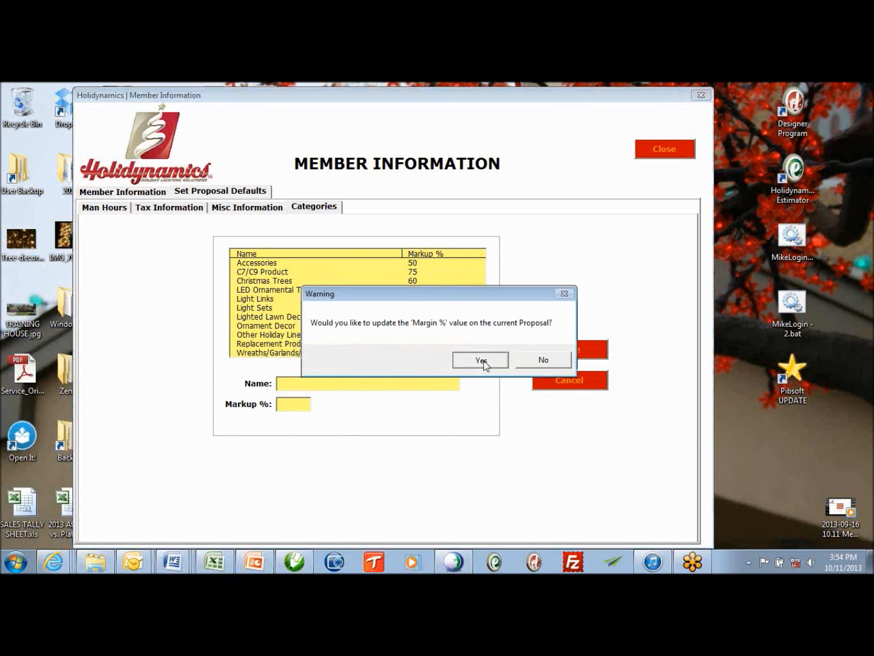
Set the markup of the C7/C9 Product category to 125% and save it.
{"action": "left_click", "coordinate": [333, 261]}
{"action": "left_click", "coordinate": [336, 271]}
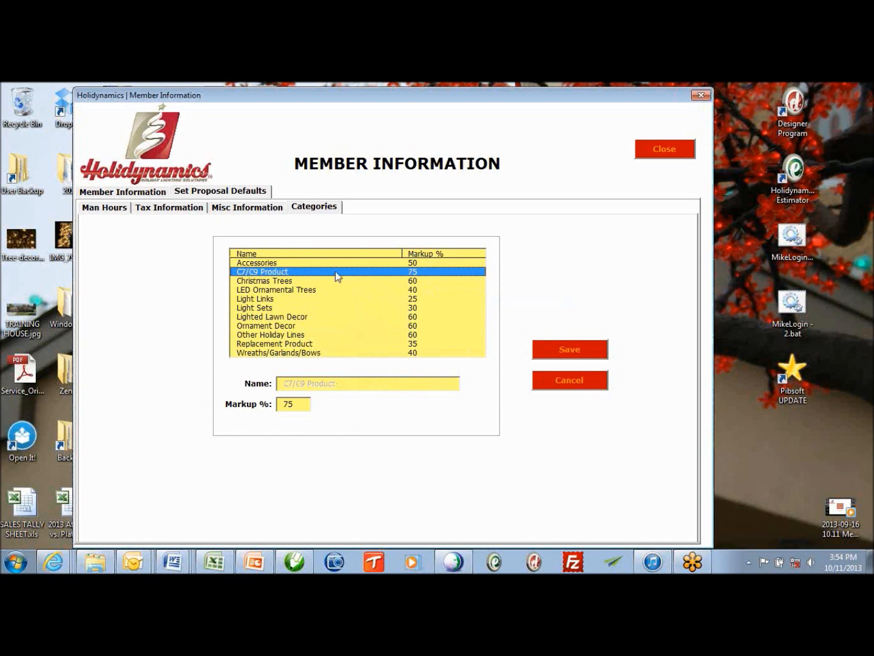
{"action": "left_click_drag", "start_coordinate": [311, 404], "coordinate": [238, 403]}
{"action": "type", "text": "12"}
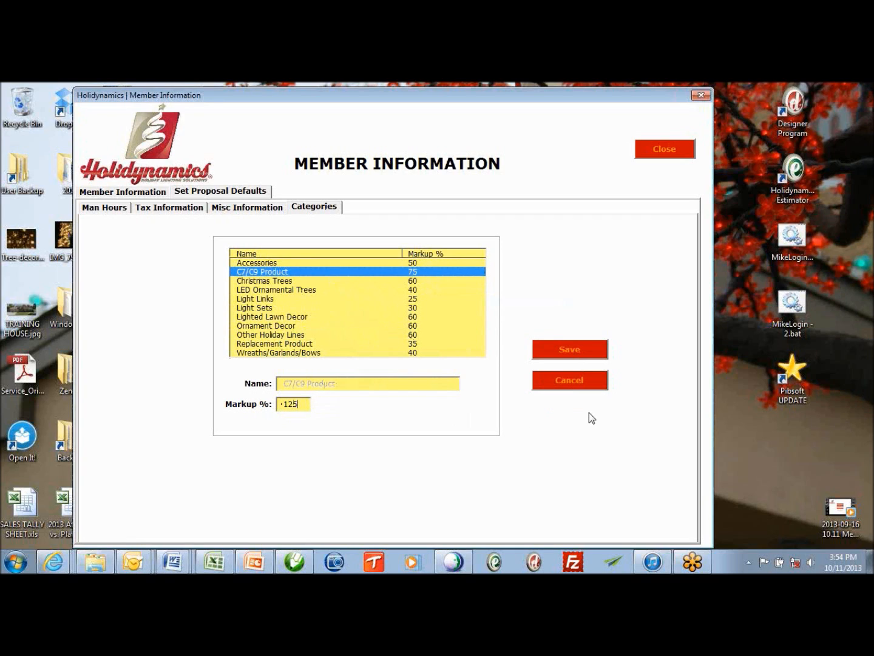
{"action": "key", "text": "Tab"}
{"action": "key", "text": "space"}
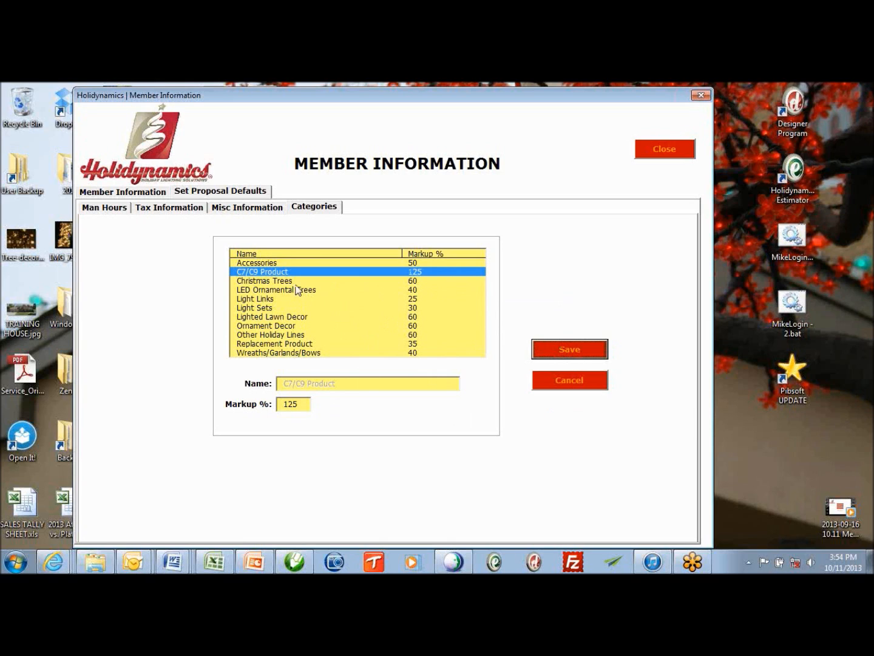
Set the markup of the Light Links category to 30% and save it.
{"action": "left_click", "coordinate": [290, 300]}
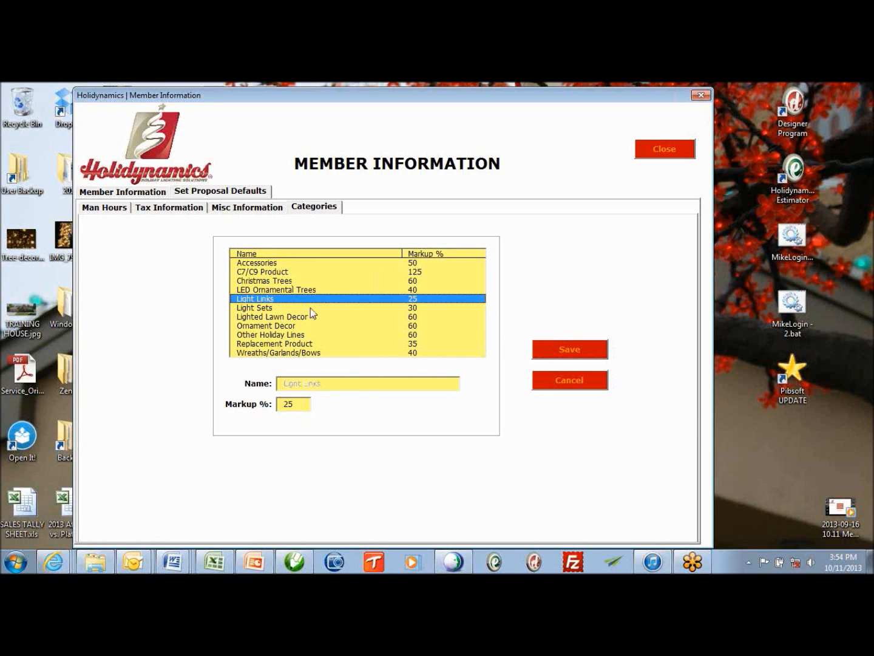
{"action": "double_click", "coordinate": [290, 403]}
{"action": "type", "text": "30"}
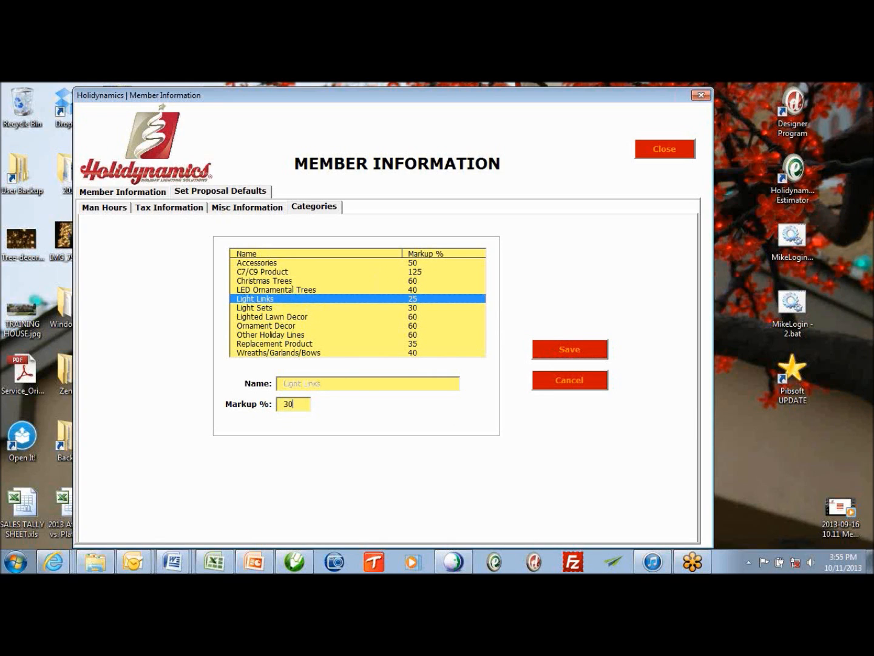
{"action": "left_click", "coordinate": [599, 349]}
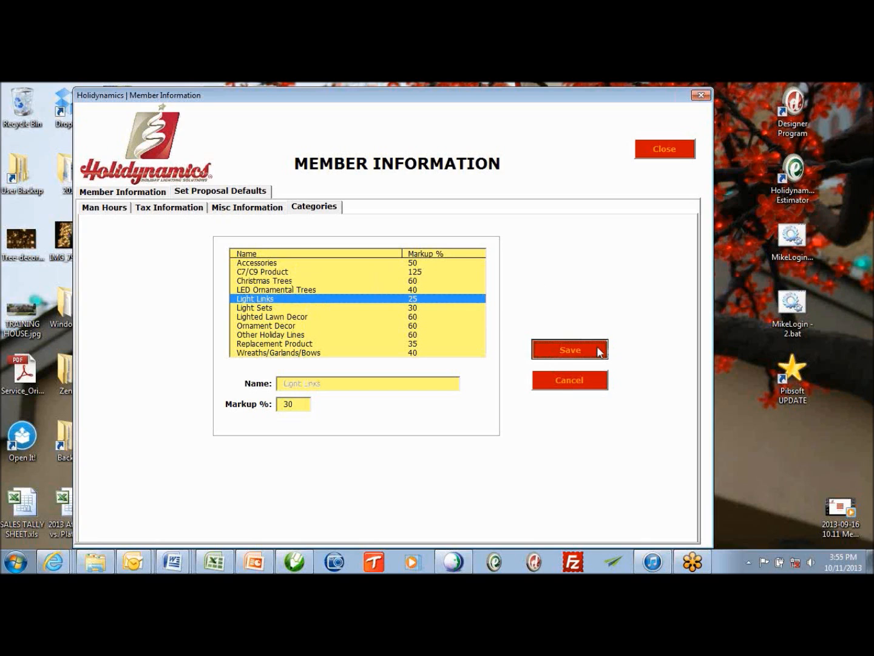
Check the markups of the Light Sets and Lighted Lawn Decor categories, save, and close the member information.
{"action": "left_click", "coordinate": [297, 308]}
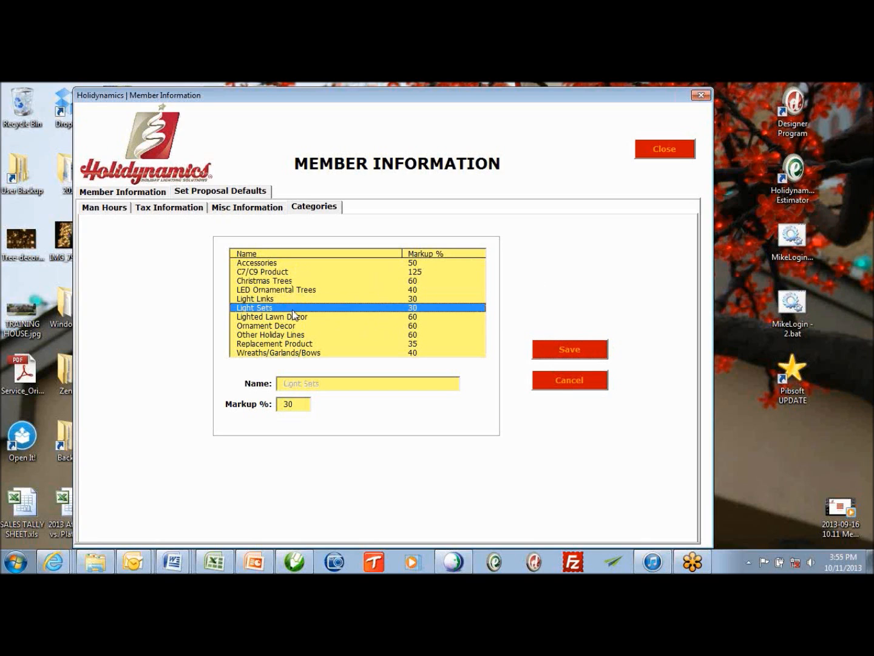
{"action": "left_click_drag", "start_coordinate": [302, 403], "coordinate": [276, 404]}
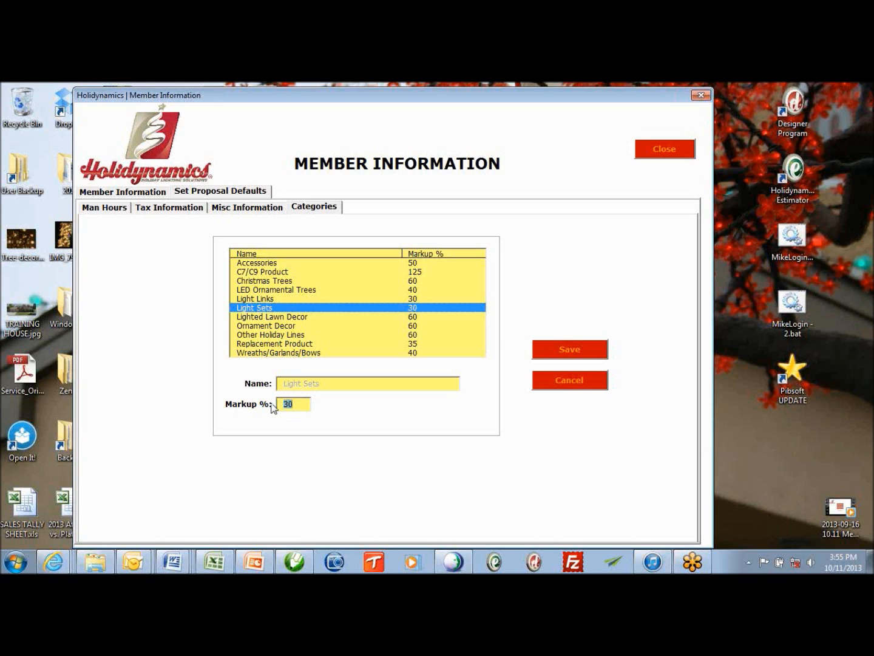
{"action": "left_click", "coordinate": [309, 317]}
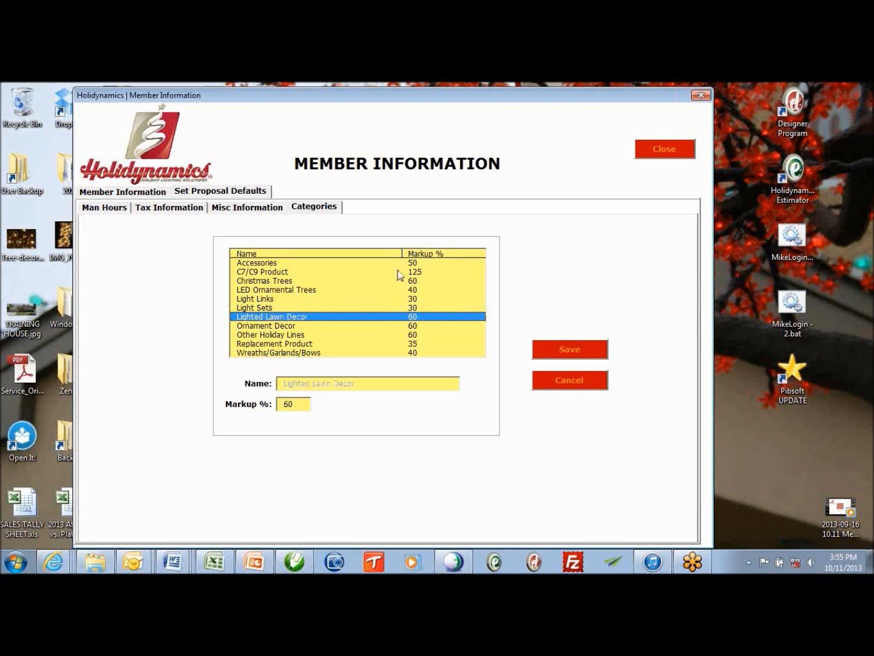
{"action": "left_click", "coordinate": [576, 351]}
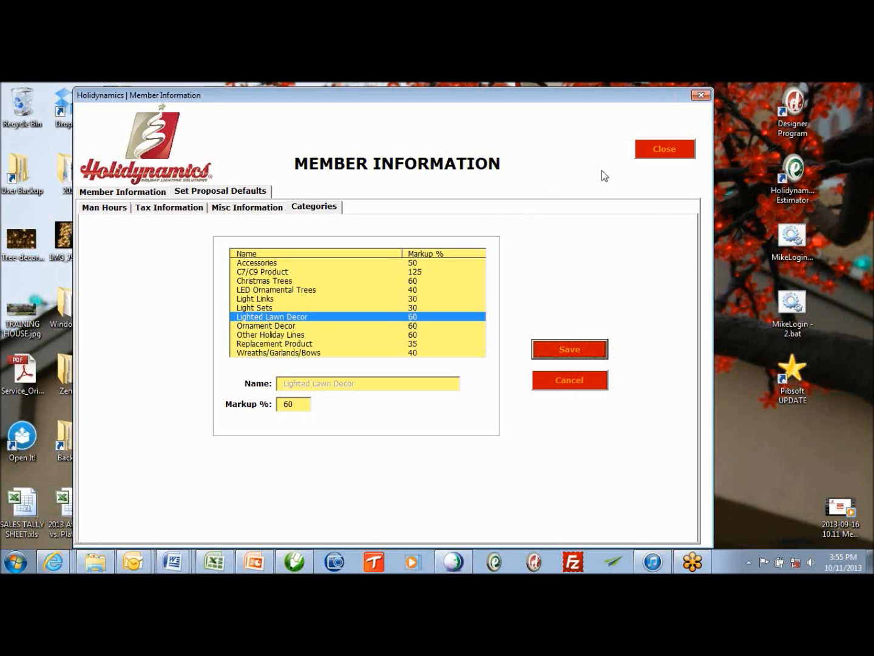
{"action": "left_click", "coordinate": [107, 194]}
{"action": "left_click", "coordinate": [656, 146]}
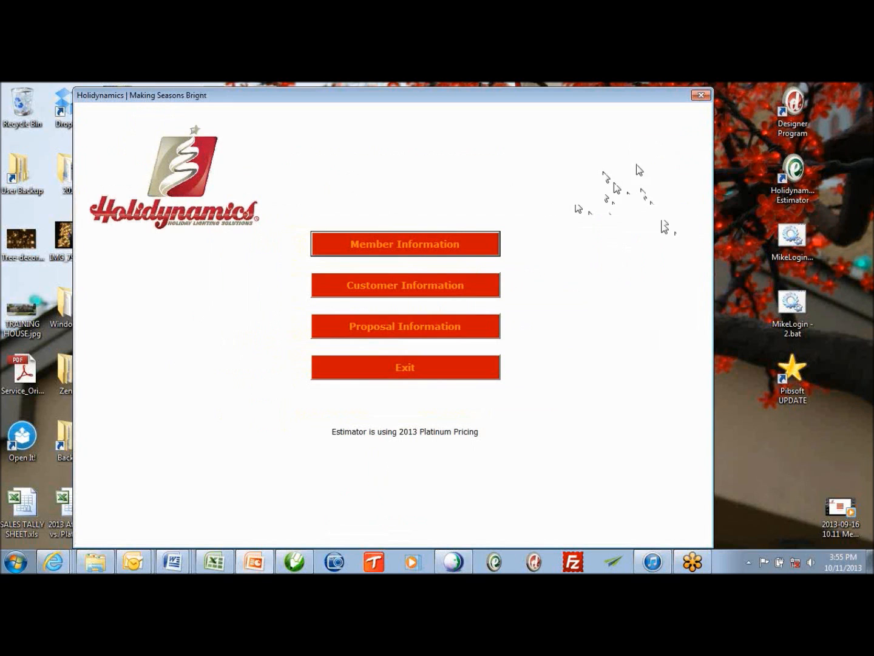
Open the customer information, view the second customer's record in edit mode, and close it without changes.
{"action": "left_click", "coordinate": [428, 285]}
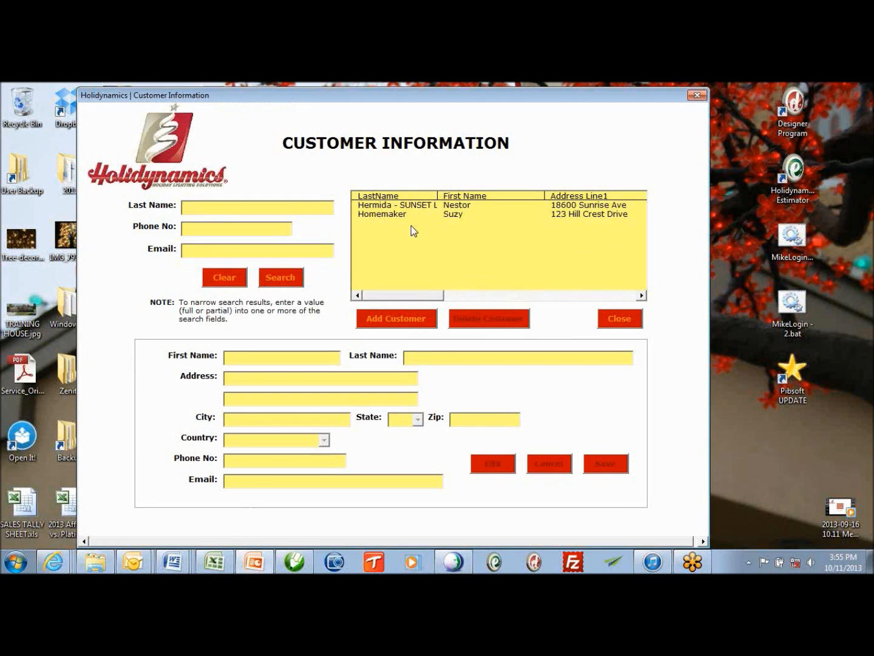
{"action": "left_click", "coordinate": [382, 215]}
{"action": "left_click", "coordinate": [381, 206]}
{"action": "left_click", "coordinate": [385, 215]}
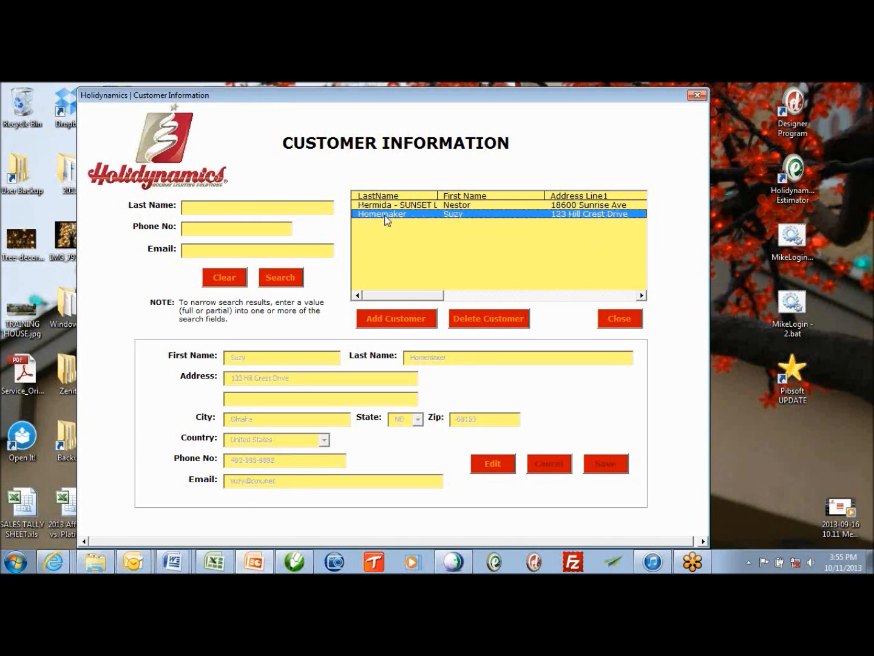
{"action": "left_click", "coordinate": [487, 462]}
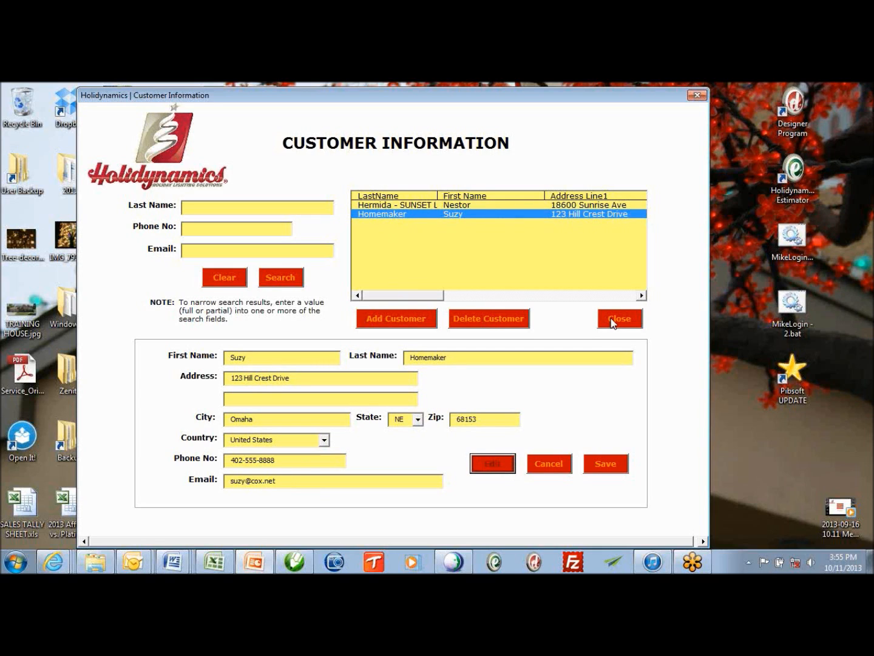
{"action": "left_click", "coordinate": [285, 478]}
{"action": "left_click", "coordinate": [621, 318]}
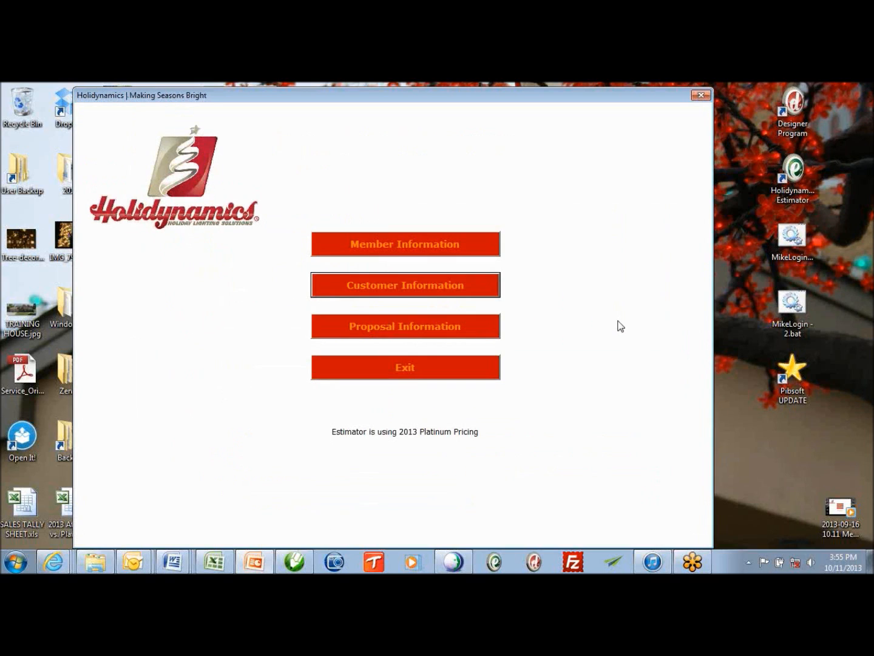
Open the proposal information and add 25 Blizzard Light Link items from the Light Links category, Incandescent subcategory.
{"action": "left_click", "coordinate": [472, 331]}
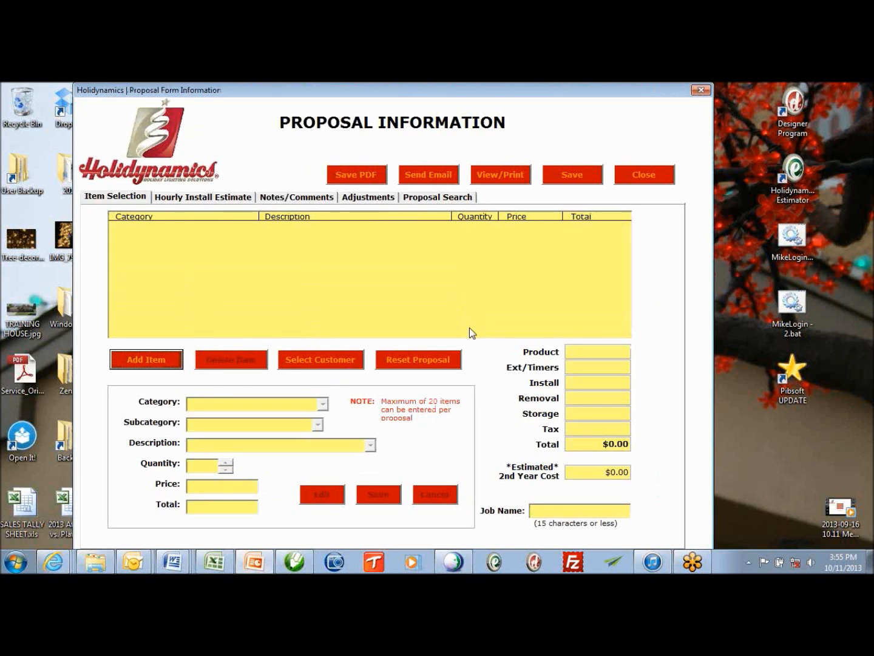
{"action": "left_click", "coordinate": [170, 364]}
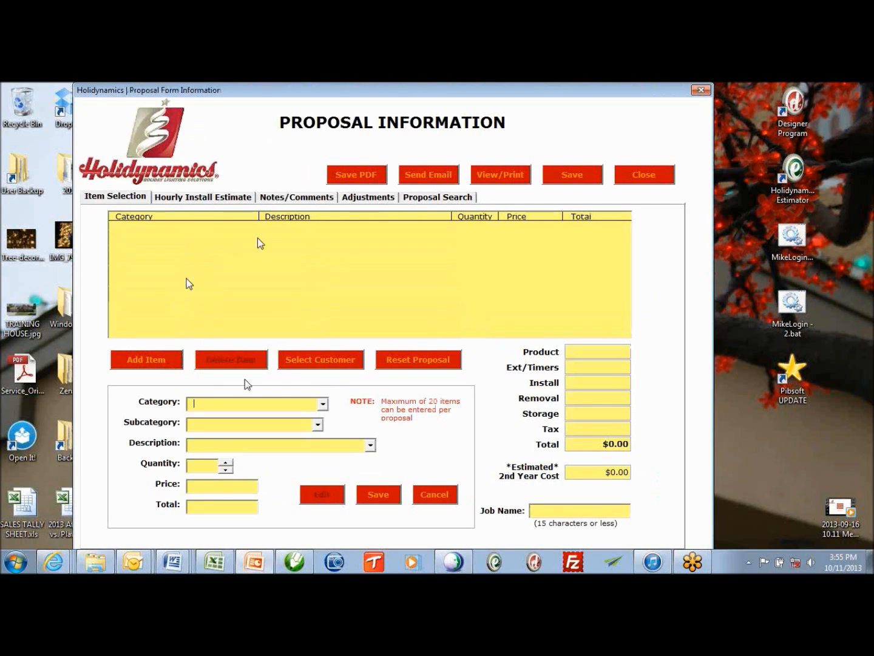
{"action": "left_click", "coordinate": [323, 403]}
{"action": "left_click", "coordinate": [309, 418]}
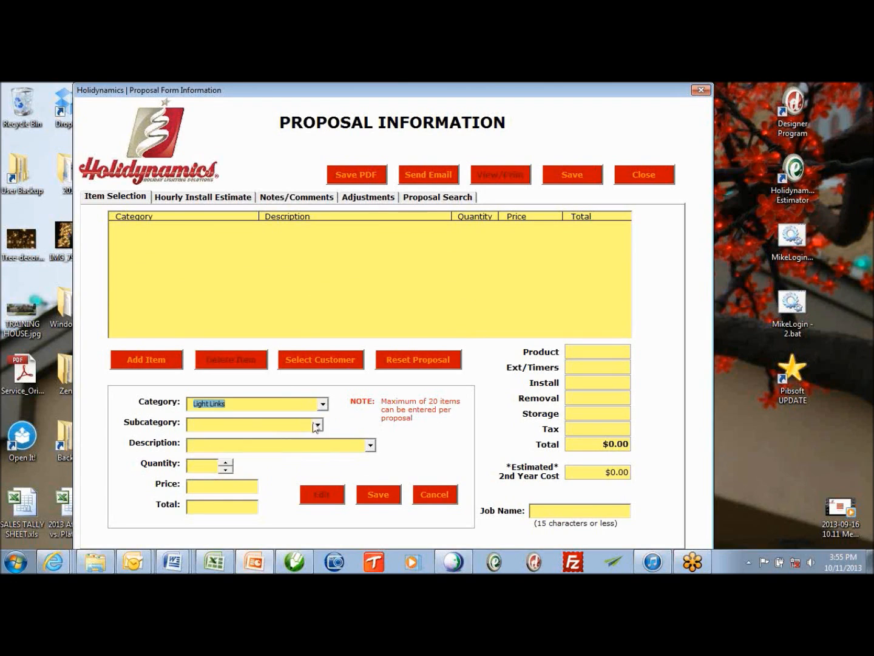
{"action": "left_click", "coordinate": [318, 425]}
{"action": "left_click", "coordinate": [311, 444]}
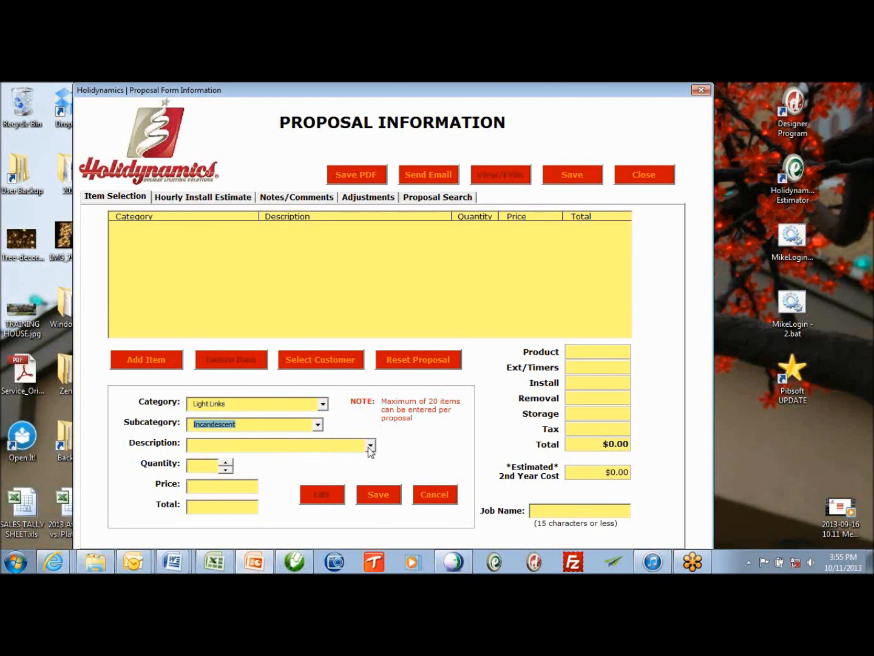
{"action": "left_click", "coordinate": [368, 446]}
{"action": "left_click", "coordinate": [347, 475]}
{"action": "left_click", "coordinate": [196, 462]}
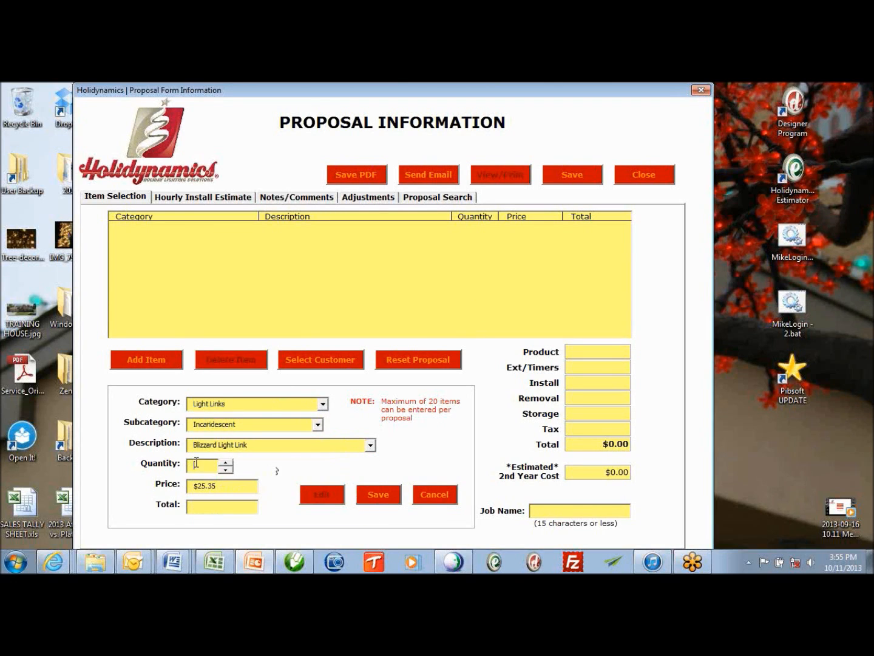
{"action": "type", "text": "25"}
{"action": "left_click", "coordinate": [379, 495]}
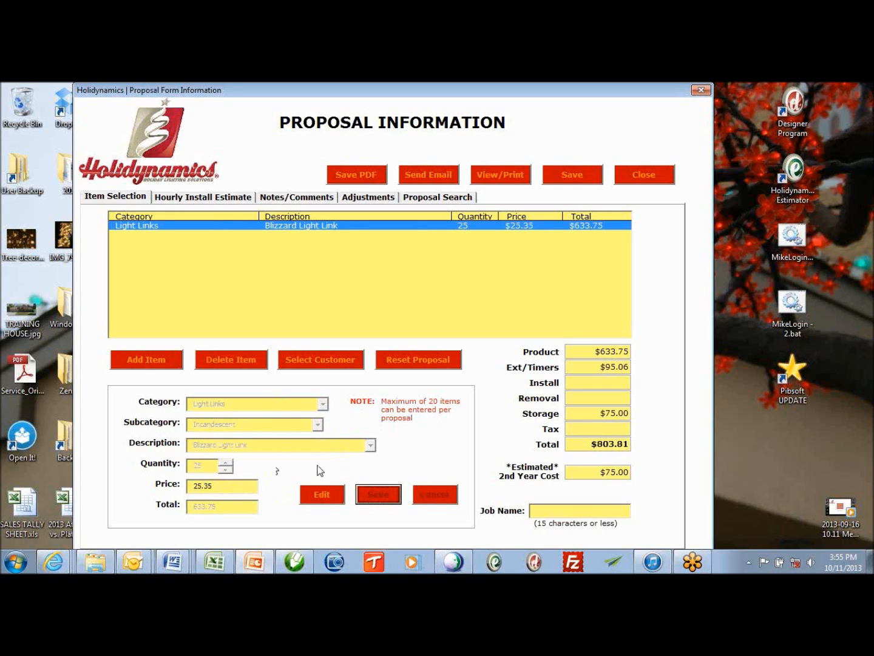
Add one Mixed Noble Wreath 60" from the Wreaths/Garlands/Bows category, Mixed Noble Series subcategory, to the proposal.
{"action": "left_click", "coordinate": [141, 360]}
{"action": "left_click", "coordinate": [322, 404]}
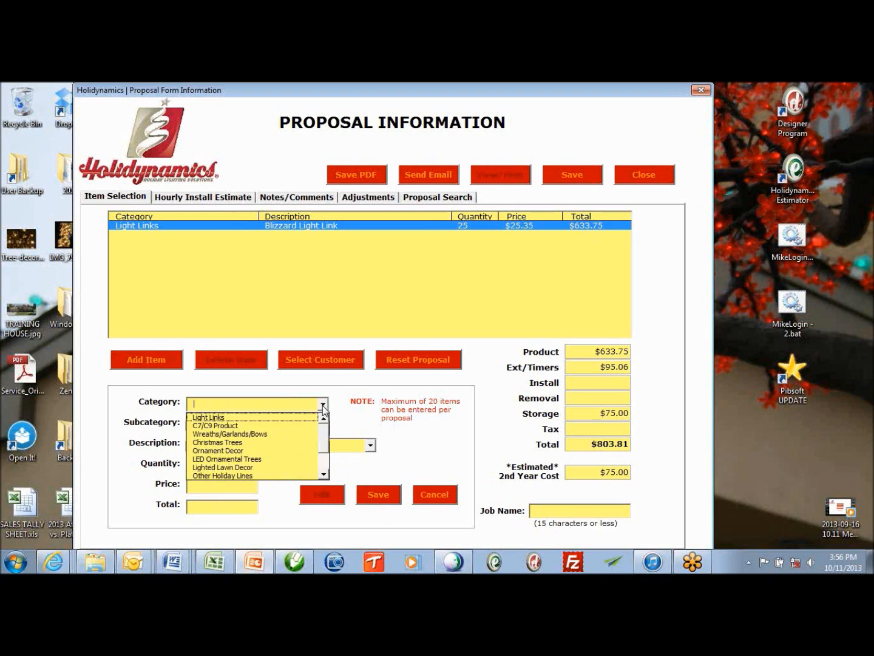
{"action": "left_click", "coordinate": [309, 435]}
{"action": "left_click", "coordinate": [317, 423]}
{"action": "left_click", "coordinate": [307, 447]}
{"action": "left_click", "coordinate": [369, 445]}
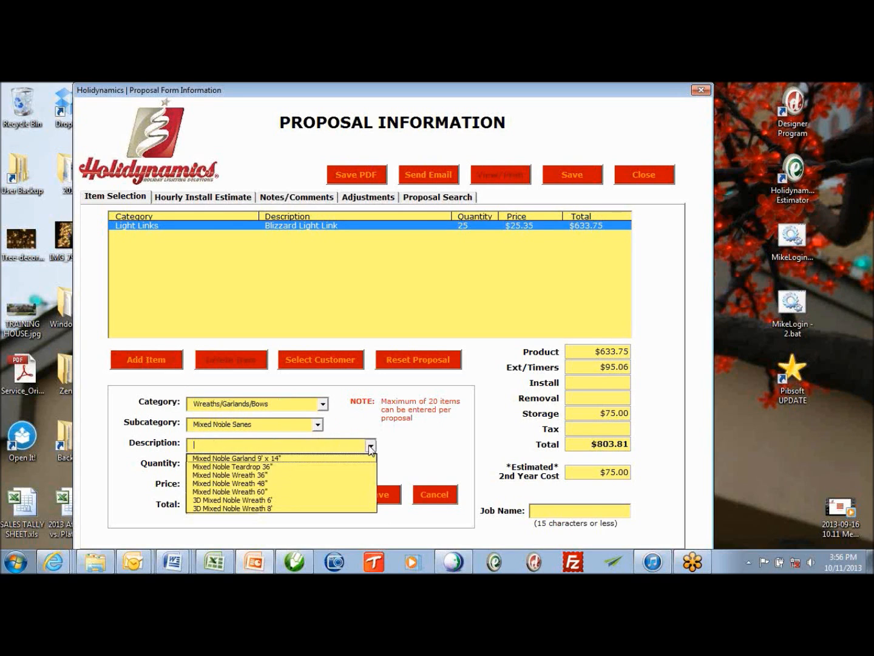
{"action": "left_click", "coordinate": [339, 491]}
{"action": "left_click", "coordinate": [225, 463]}
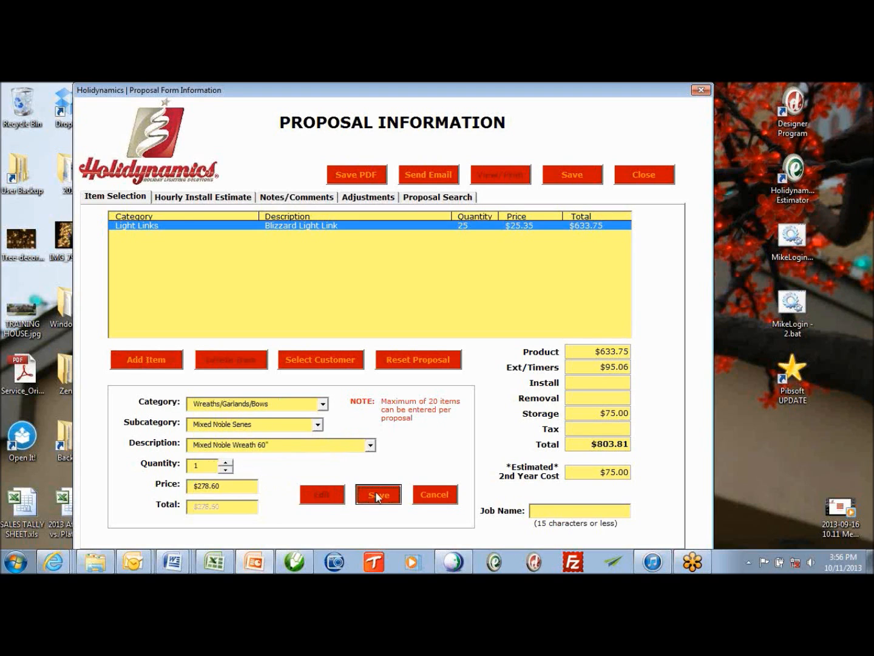
{"action": "left_click", "coordinate": [378, 497]}
Add one Red Bow w/Gold Trim 24" from the Wreaths/Garlands/Bows category without choosing a subcategory.
{"action": "left_click", "coordinate": [160, 360]}
{"action": "left_click", "coordinate": [323, 404]}
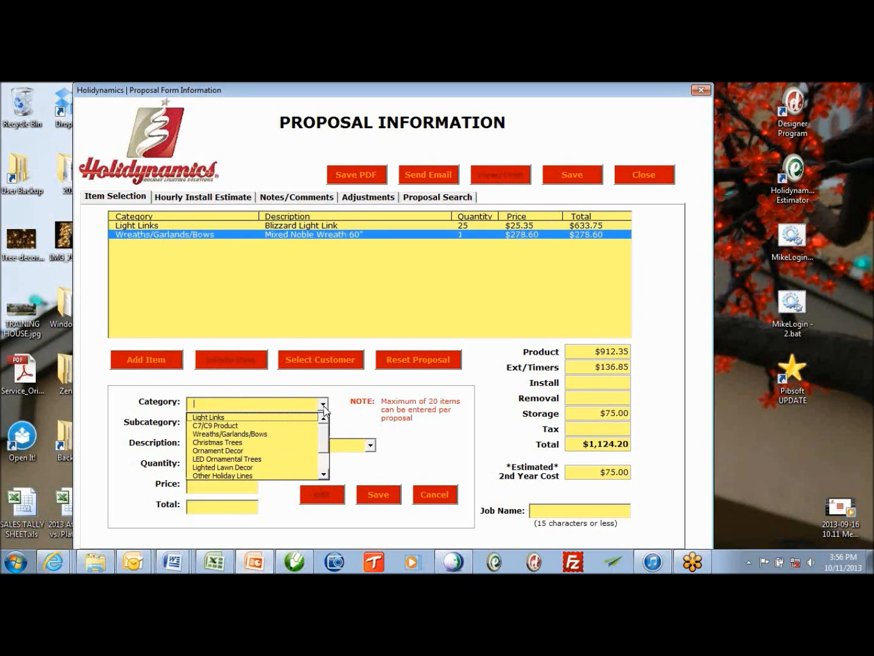
{"action": "left_click", "coordinate": [300, 435]}
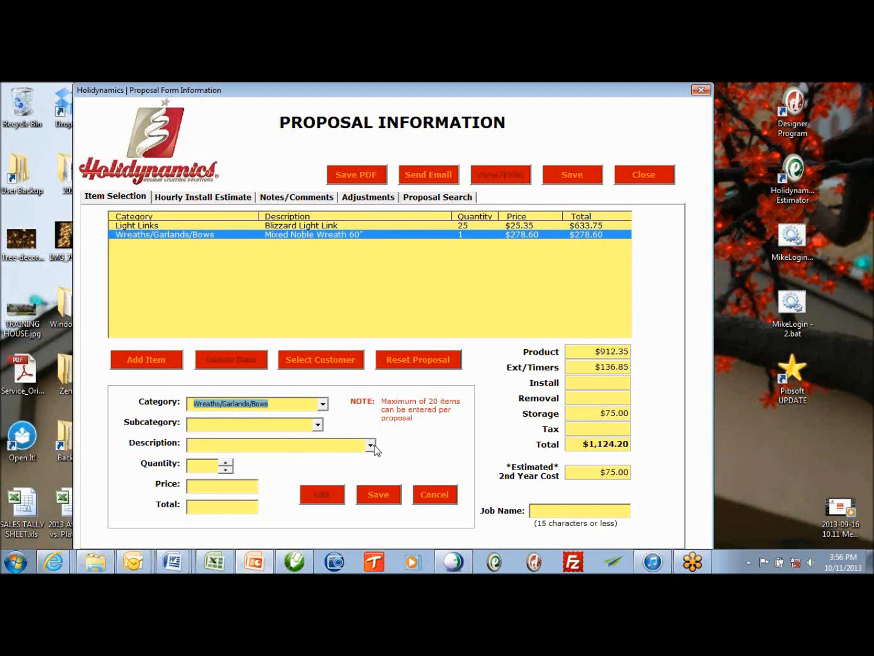
{"action": "left_click", "coordinate": [369, 445]}
{"action": "left_click_drag", "start_coordinate": [372, 467], "coordinate": [372, 504]}
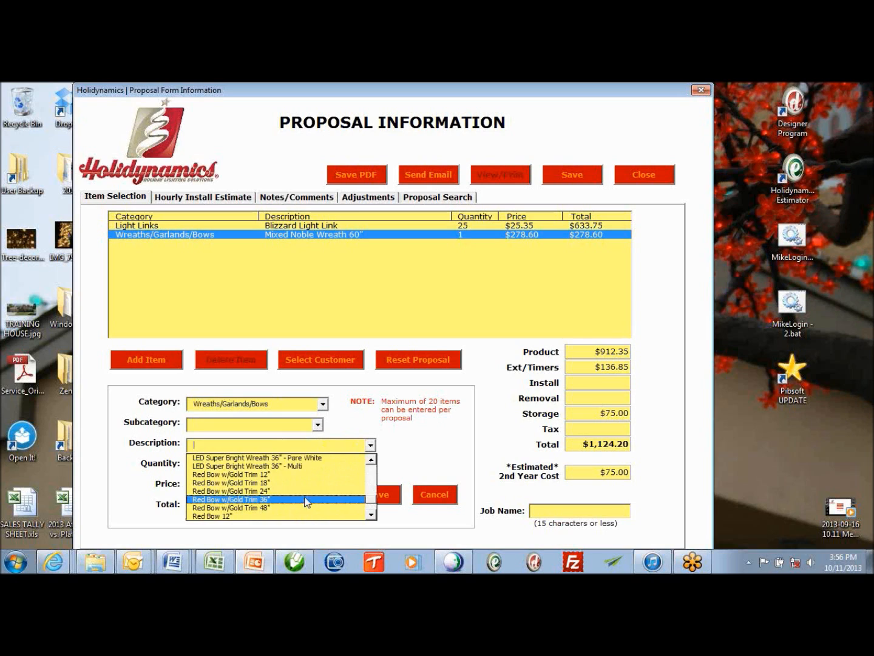
{"action": "left_click", "coordinate": [300, 492]}
{"action": "left_click", "coordinate": [377, 494]}
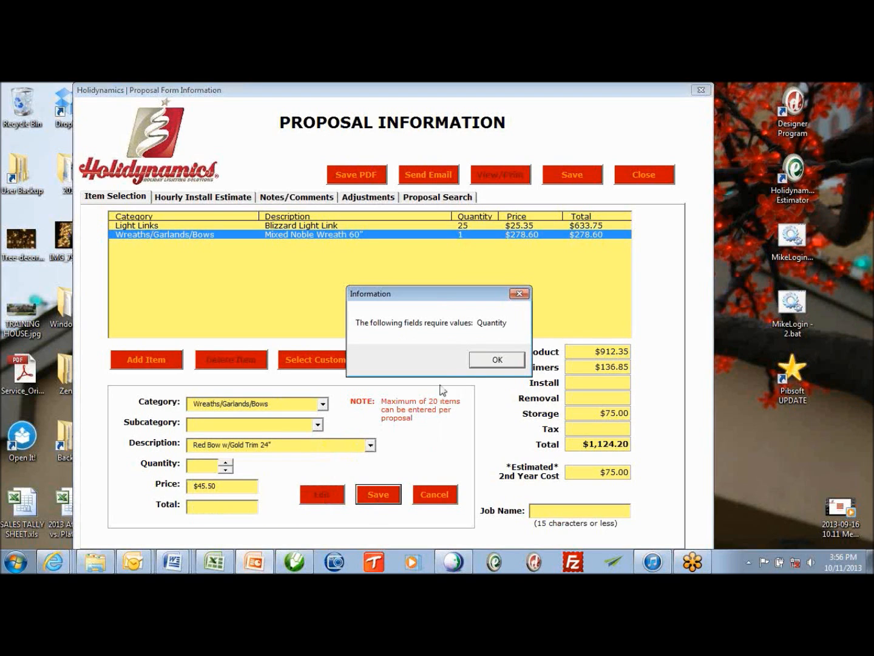
{"action": "left_click", "coordinate": [484, 364]}
{"action": "left_click", "coordinate": [226, 463]}
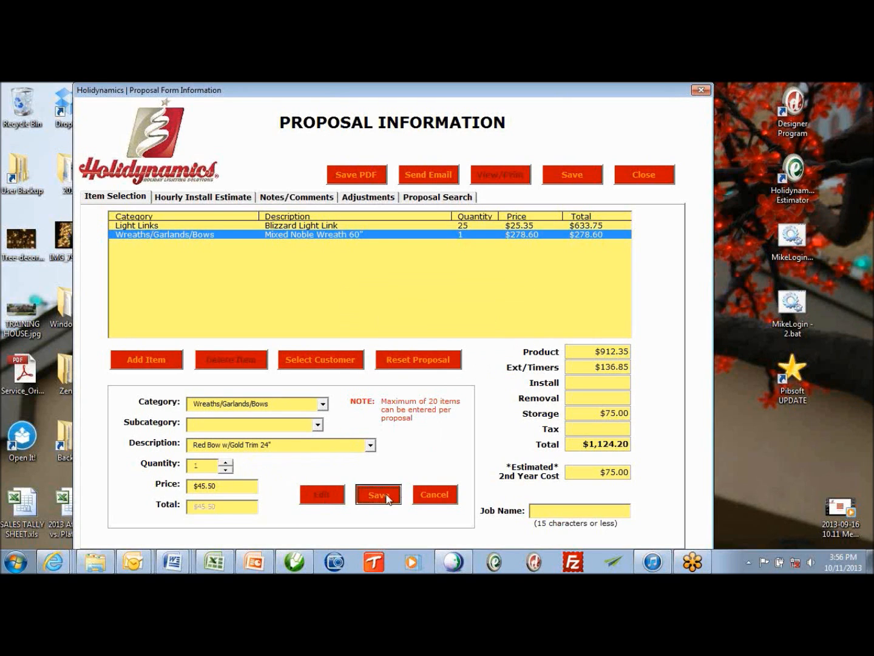
{"action": "left_click", "coordinate": [378, 495]}
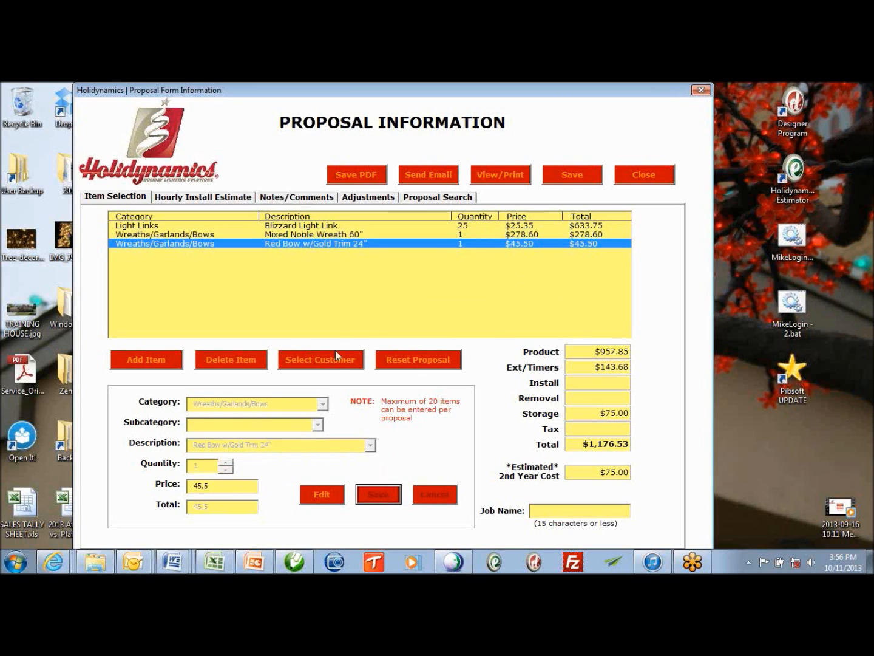
Add one Carolers - Set of 3 from the Lighted Lawn Decor category, Christmas Line subcategory.
{"action": "left_click", "coordinate": [179, 363]}
{"action": "left_click", "coordinate": [324, 406]}
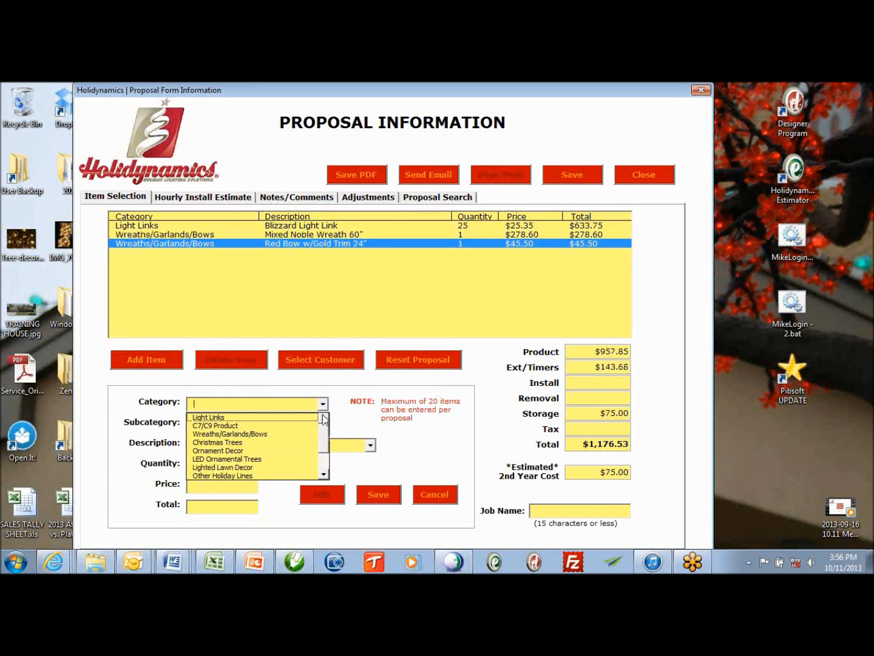
{"action": "left_click", "coordinate": [293, 467]}
{"action": "left_click", "coordinate": [319, 425]}
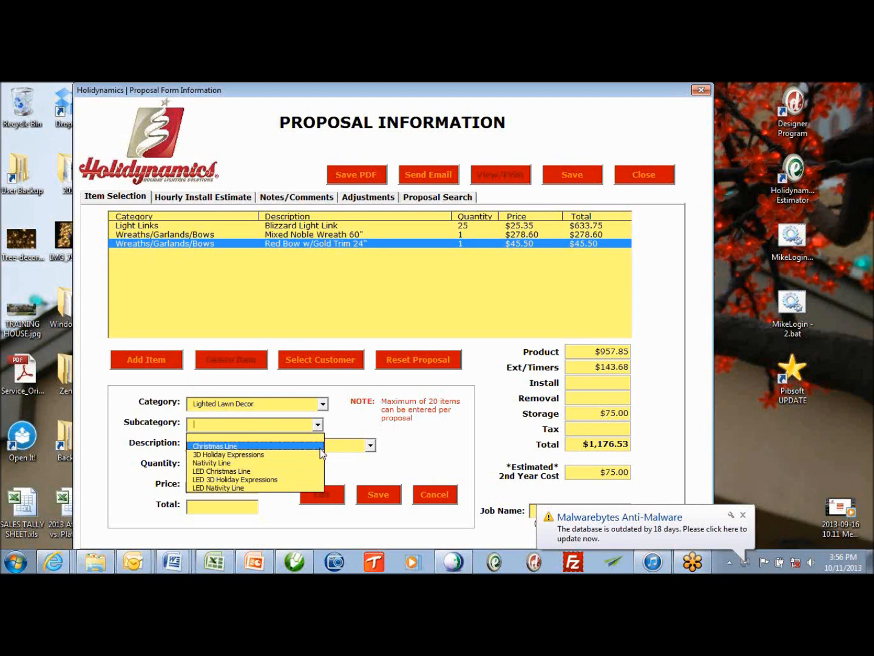
{"action": "left_click", "coordinate": [321, 445]}
{"action": "left_click", "coordinate": [370, 447]}
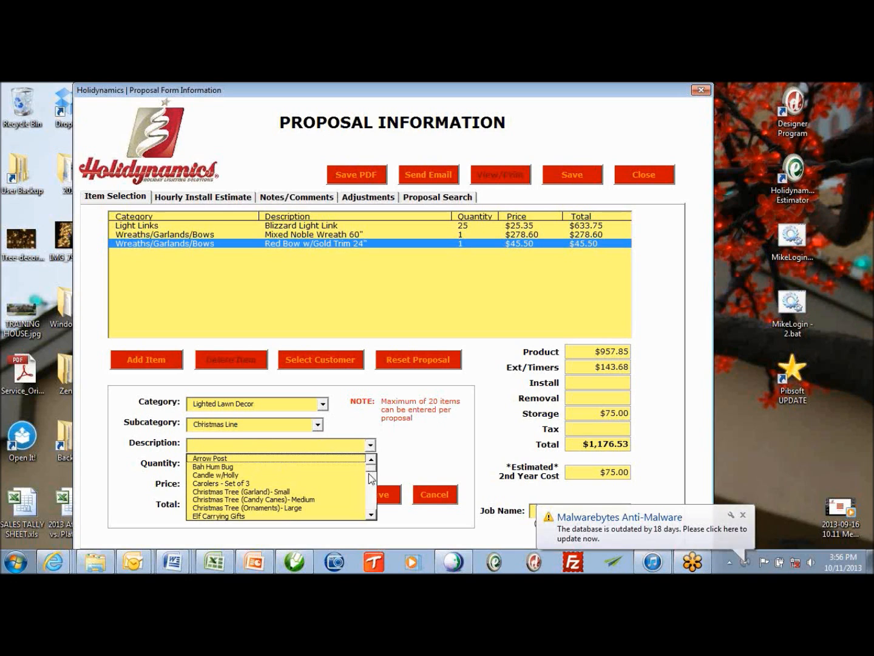
{"action": "left_click", "coordinate": [332, 484]}
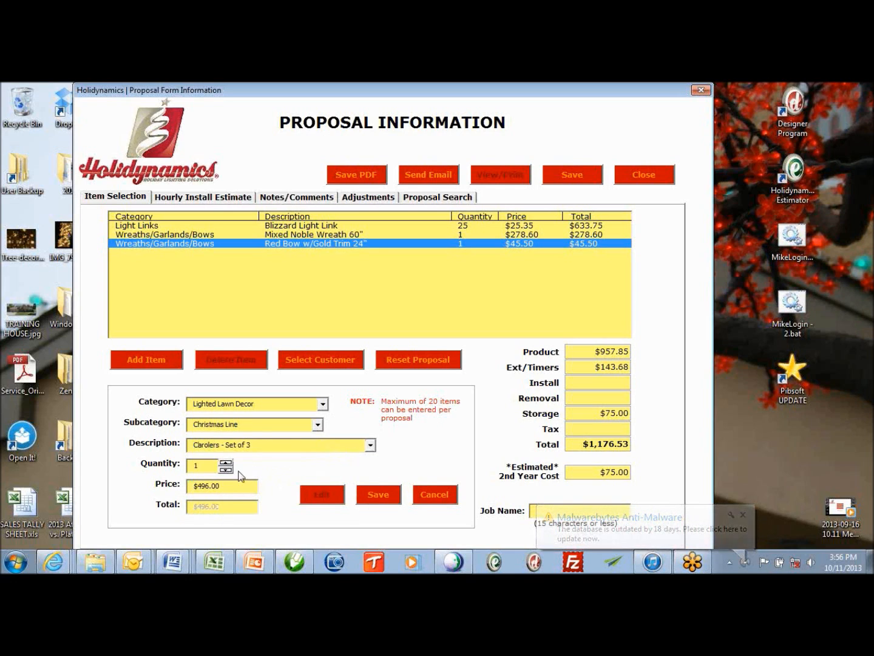
{"action": "left_click", "coordinate": [378, 494]}
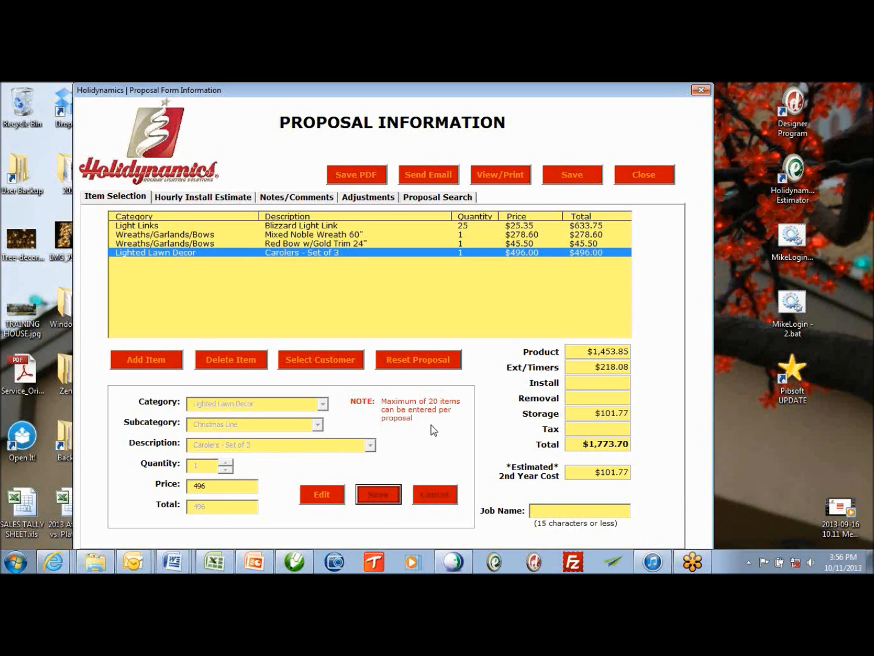
Start a new proposal item in the Accessories category with the Timer/Controllers/Spellers subcategory.
{"action": "left_click", "coordinate": [148, 361]}
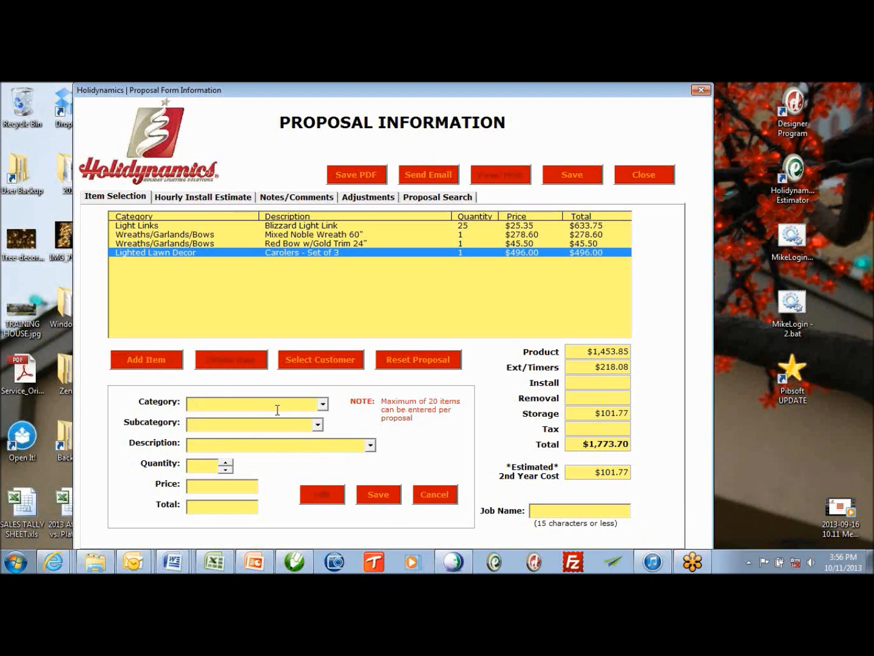
{"action": "left_click", "coordinate": [323, 405]}
{"action": "left_click", "coordinate": [324, 443]}
{"action": "scroll", "coordinate": [325, 443], "scroll_direction": "down", "scroll_amount": 1}
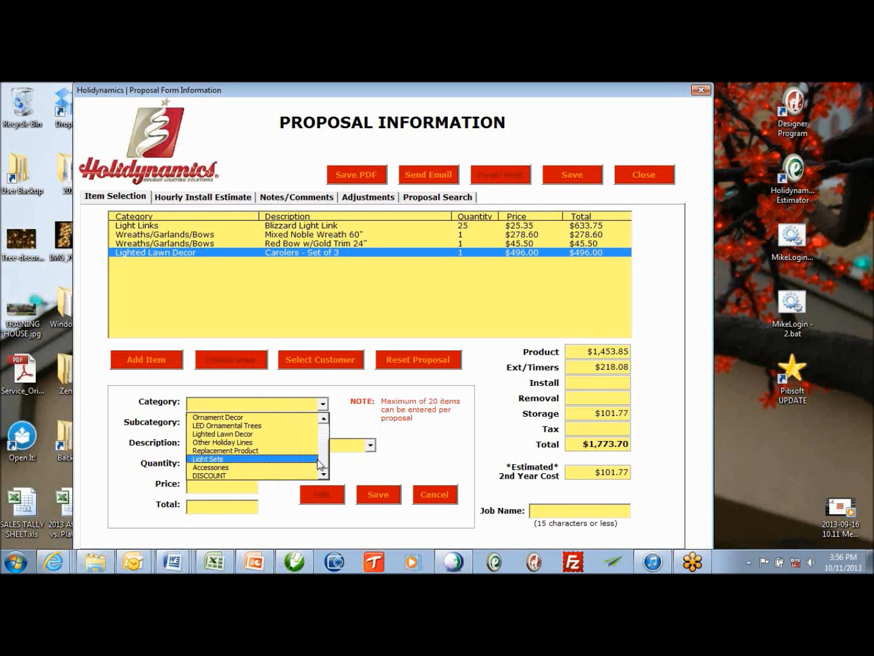
{"action": "left_click", "coordinate": [308, 468]}
{"action": "left_click", "coordinate": [570, 367]}
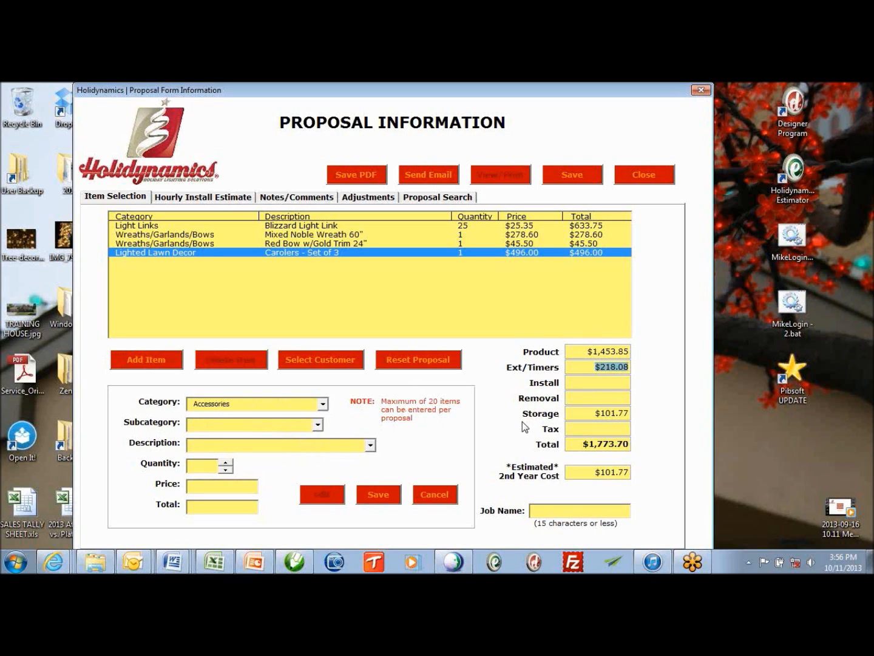
{"action": "left_click", "coordinate": [318, 425]}
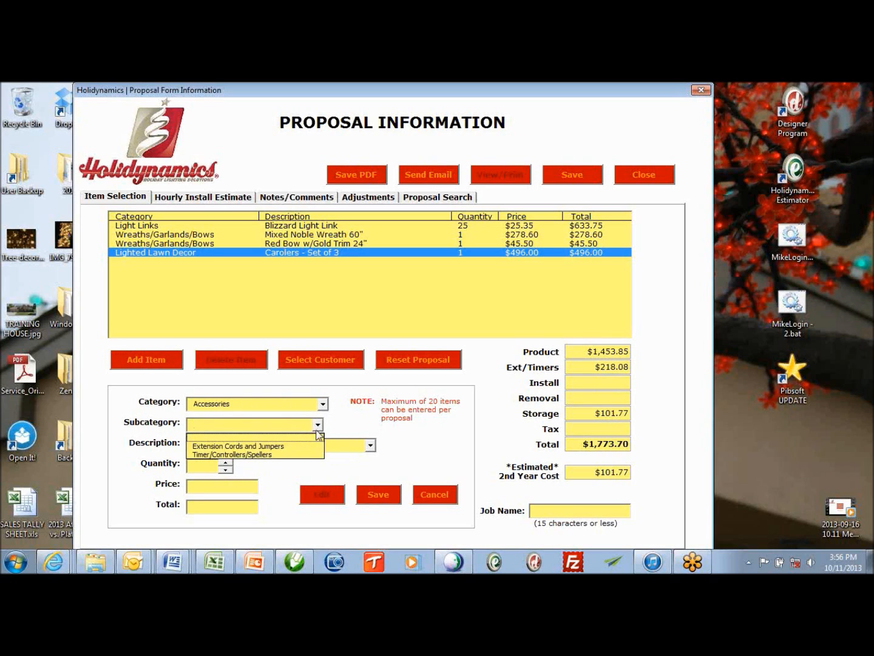
{"action": "left_click", "coordinate": [293, 446]}
{"action": "left_click", "coordinate": [316, 427]}
{"action": "left_click", "coordinate": [293, 451]}
Choose Y-Stake - Adjustable as the accessory item, set its quantity to 3, and save it to the proposal.
{"action": "left_click", "coordinate": [370, 446]}
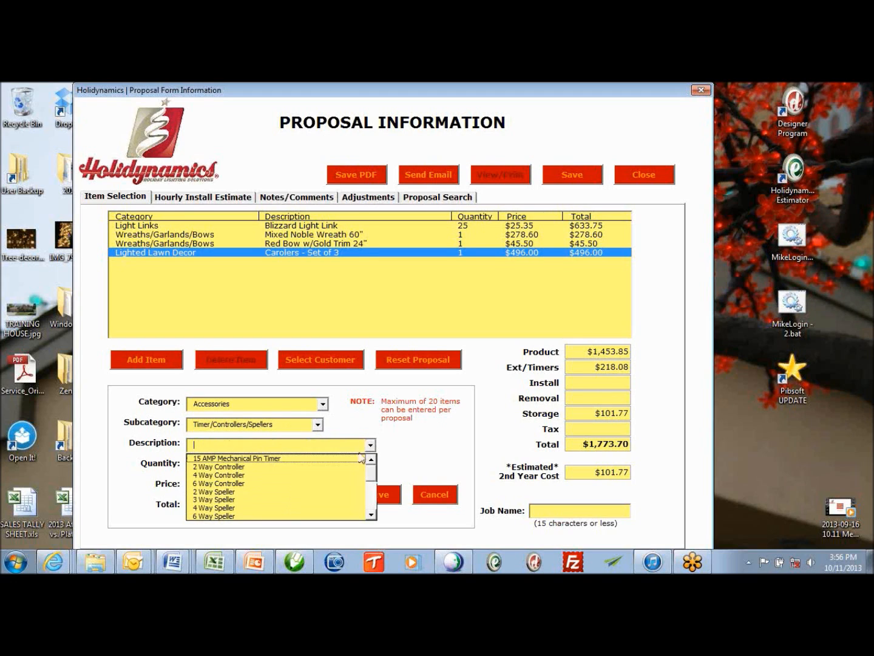
{"action": "left_click_drag", "start_coordinate": [371, 473], "coordinate": [373, 489]}
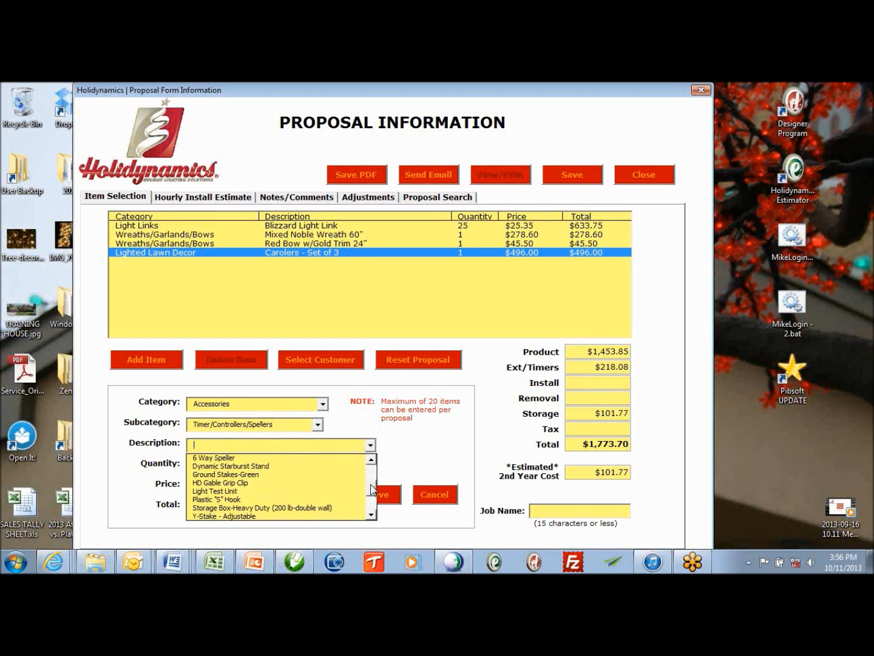
{"action": "left_click", "coordinate": [276, 517]}
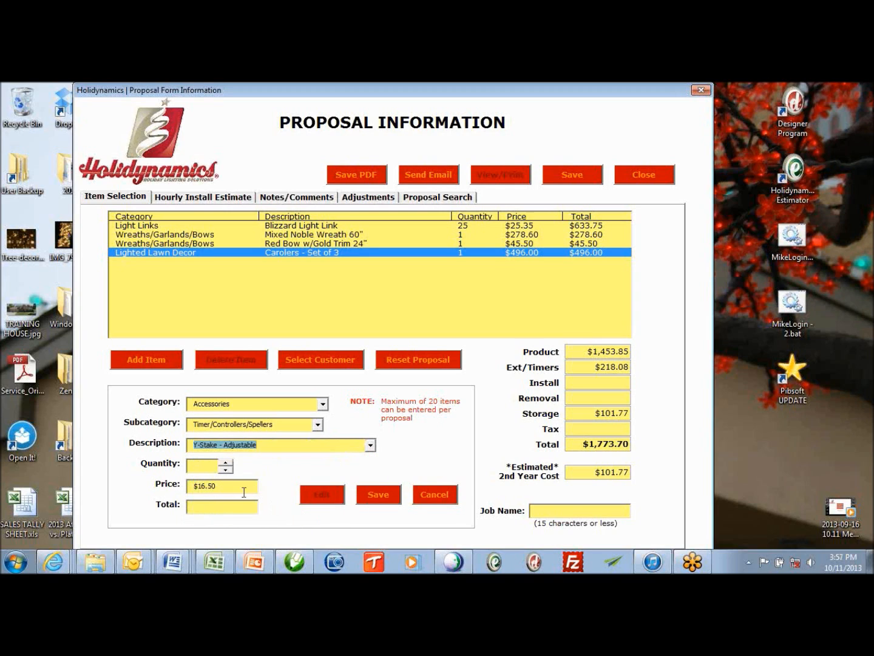
{"action": "left_click", "coordinate": [225, 462]}
{"action": "left_click", "coordinate": [225, 462]}
{"action": "left_click", "coordinate": [225, 463]}
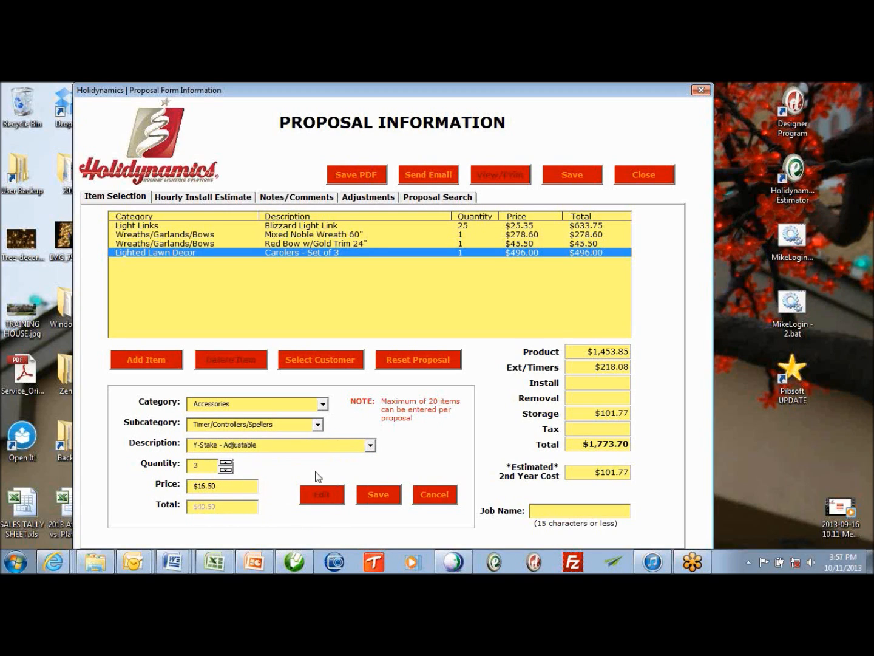
{"action": "left_click", "coordinate": [378, 499]}
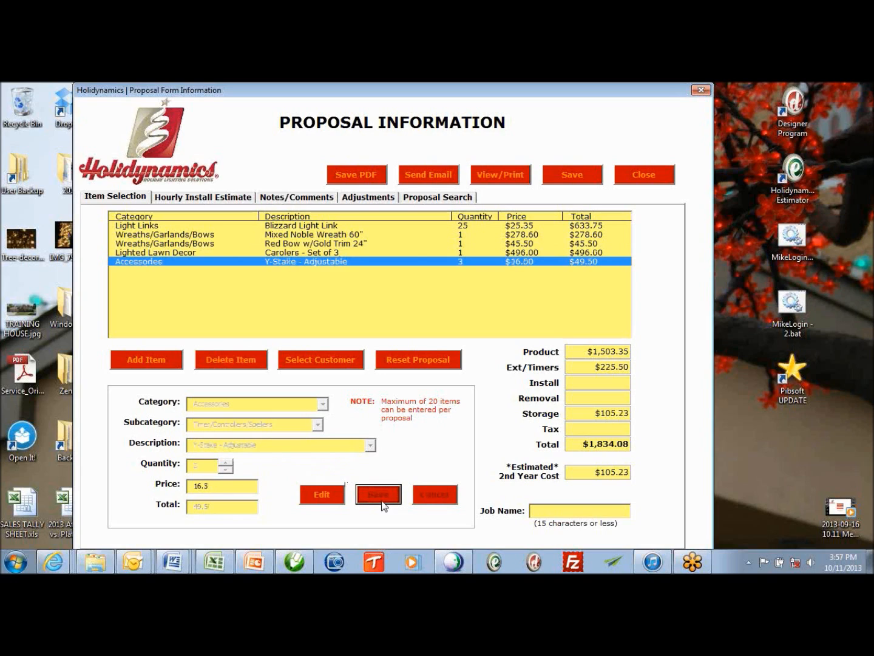
Check the product, extension/timer and storage amounts in the proposal totals.
{"action": "left_click", "coordinate": [570, 357]}
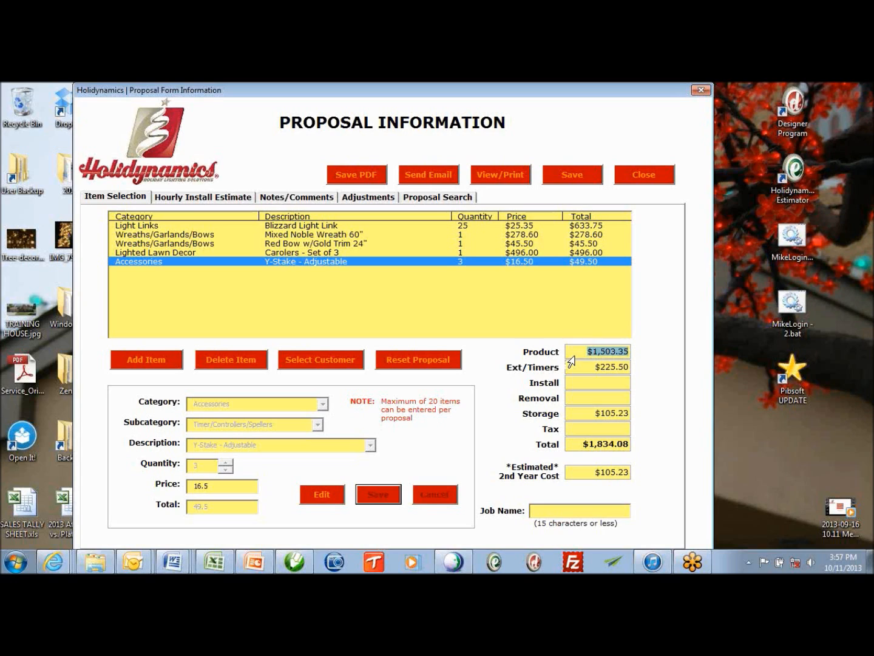
{"action": "left_click", "coordinate": [571, 371]}
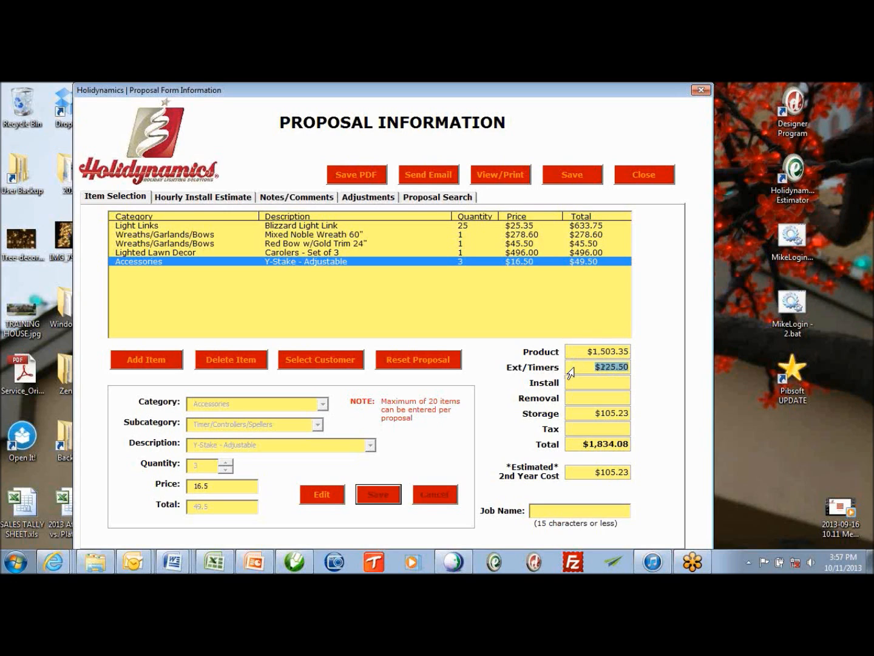
{"action": "left_click", "coordinate": [572, 416]}
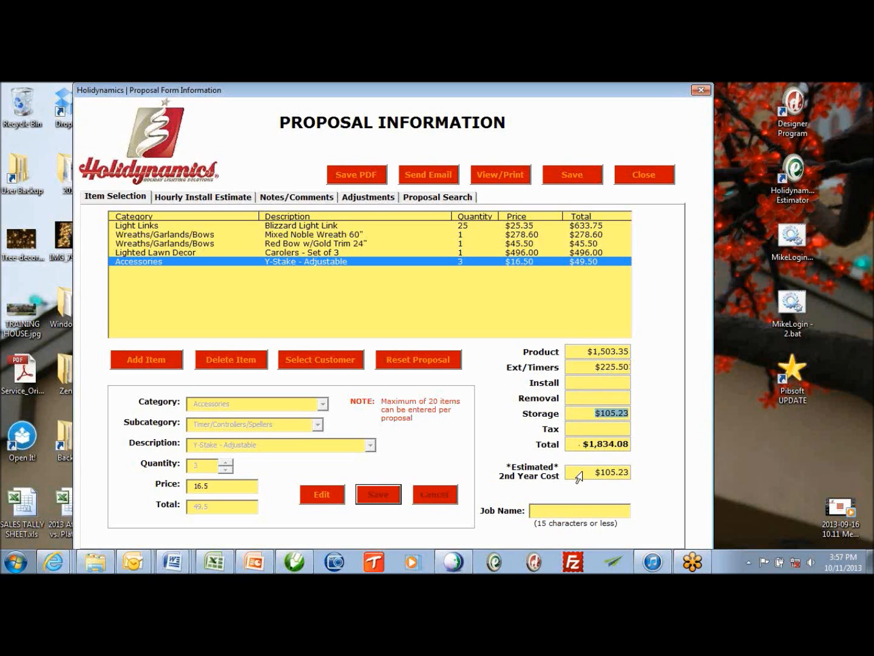
In the hourly install estimate, enter 25 LightLinks sections, 1 hanging item display and 3 staked items, and apply the changes.
{"action": "left_click", "coordinate": [202, 198]}
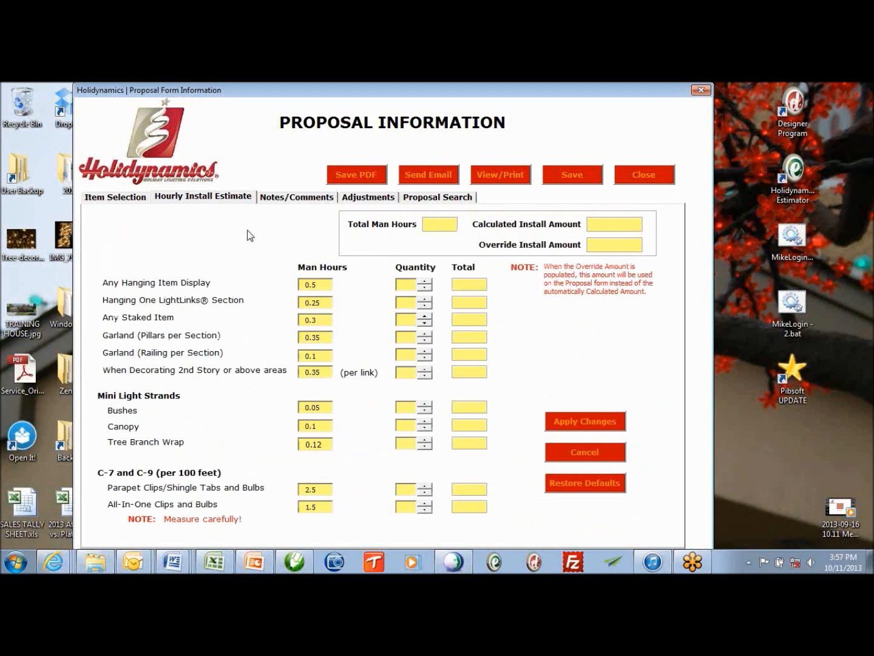
{"action": "left_click_drag", "start_coordinate": [425, 300], "coordinate": [425, 299]}
{"action": "left_click", "coordinate": [425, 281]}
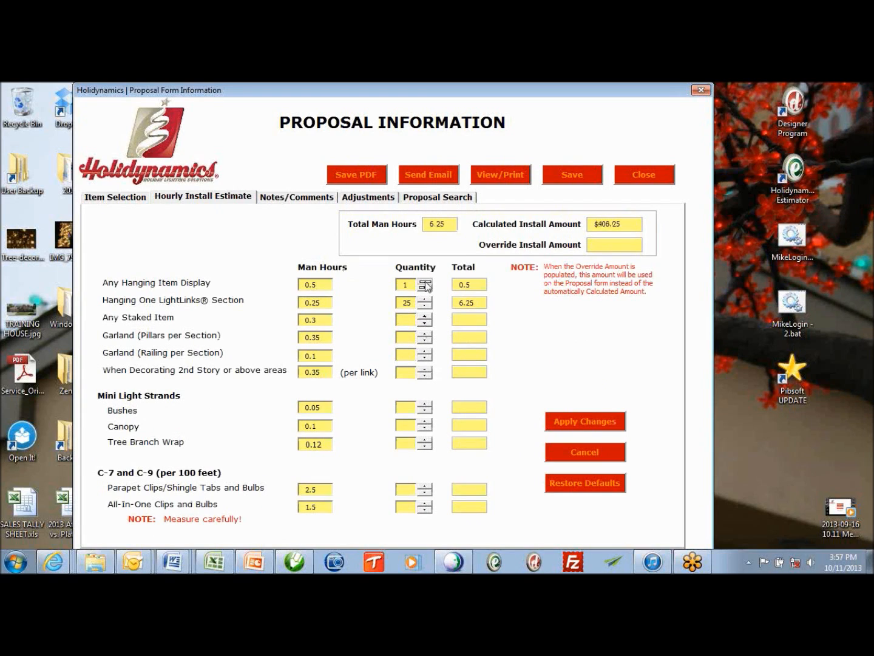
{"action": "left_click", "coordinate": [425, 316]}
{"action": "left_click", "coordinate": [425, 316]}
{"action": "left_click", "coordinate": [425, 317]}
{"action": "left_click", "coordinate": [588, 425]}
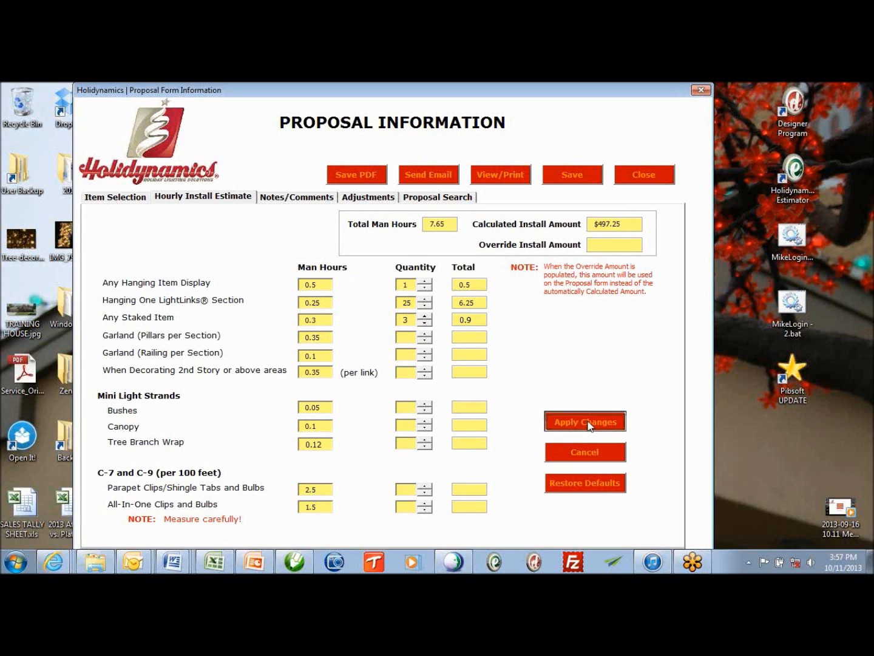
Return to the item selection and review each cost line, the proposal total and the estimated second-year cost.
{"action": "left_click", "coordinate": [129, 200]}
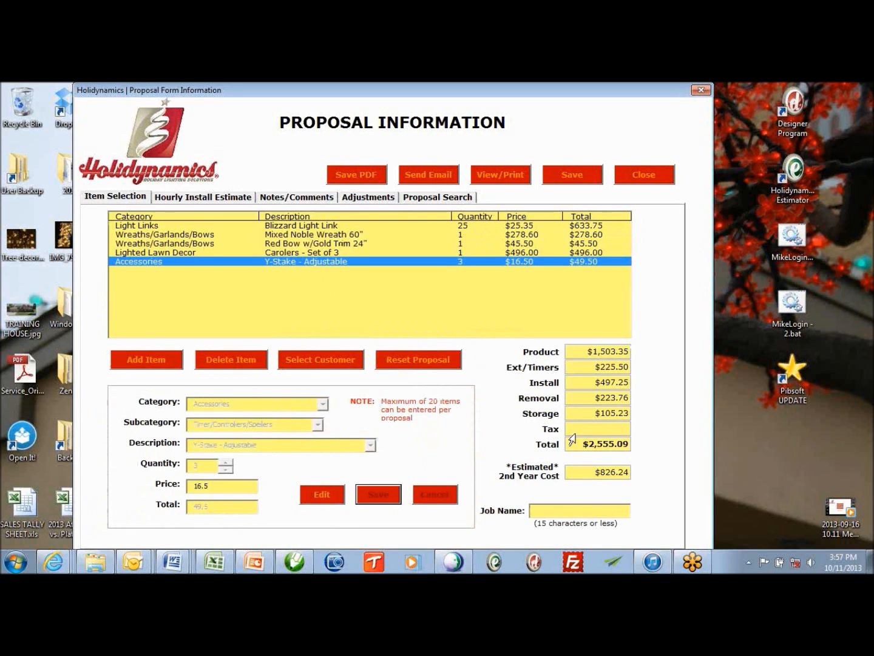
{"action": "left_click", "coordinate": [570, 360]}
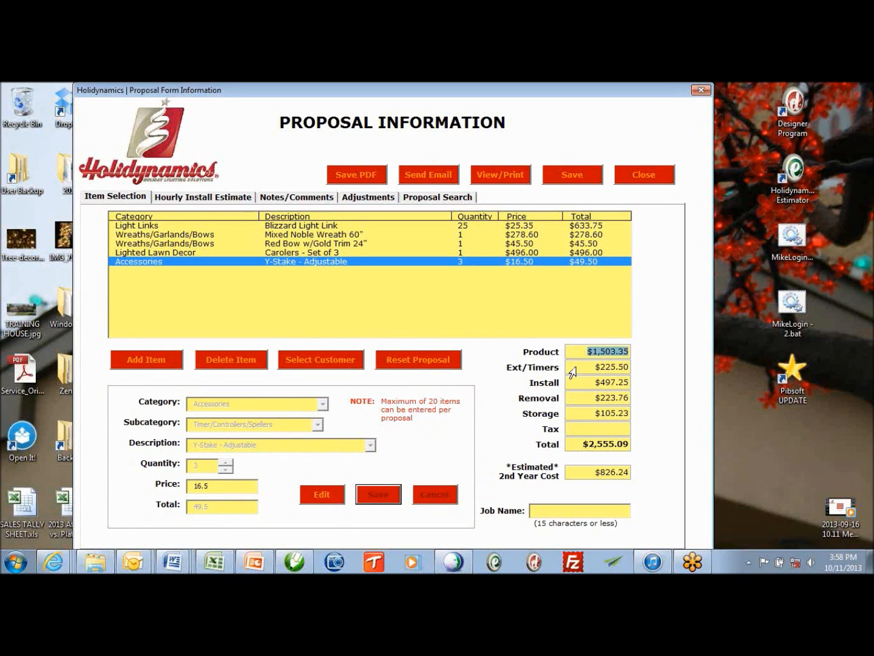
{"action": "left_click", "coordinate": [572, 369]}
{"action": "left_click", "coordinate": [572, 385]}
{"action": "left_click", "coordinate": [574, 398]}
{"action": "left_click", "coordinate": [573, 415]}
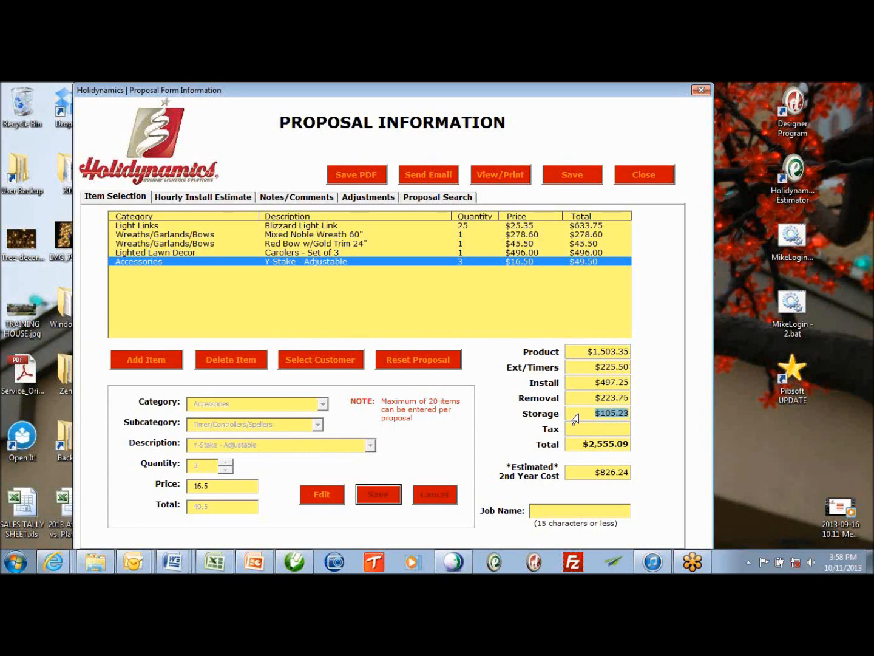
{"action": "left_click", "coordinate": [575, 446]}
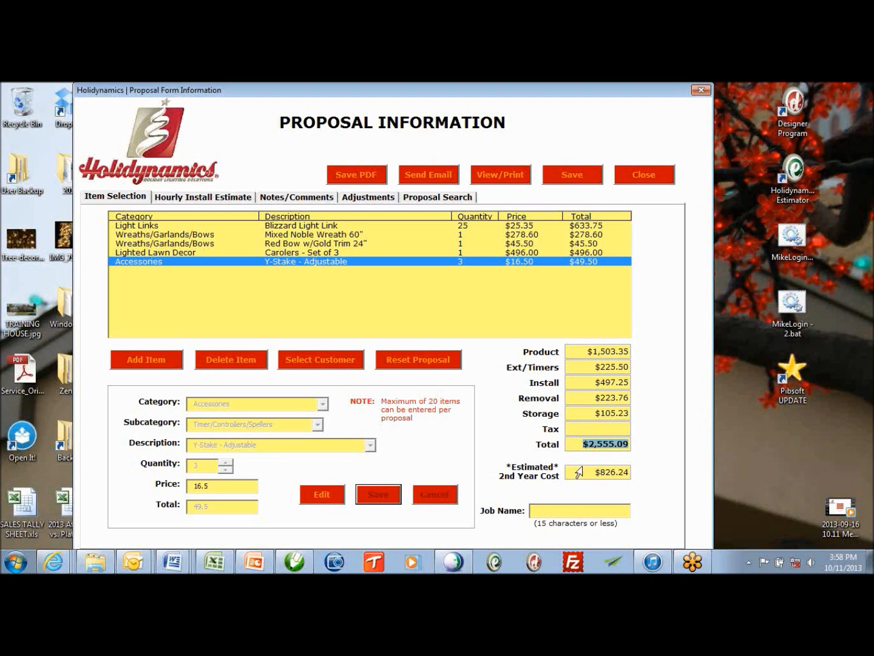
{"action": "left_click", "coordinate": [579, 473]}
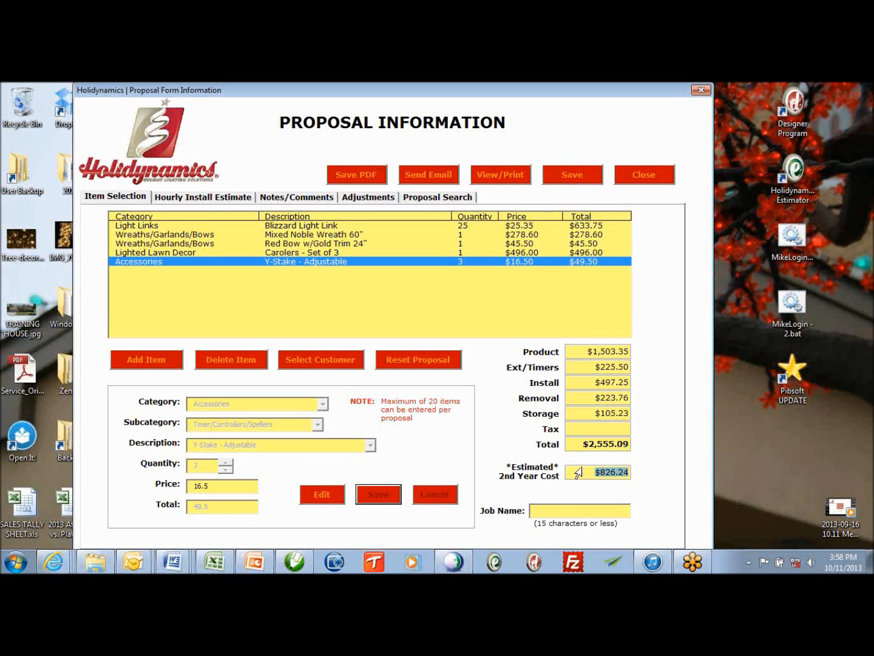
{"action": "left_click", "coordinate": [582, 385]}
{"action": "left_click", "coordinate": [581, 400]}
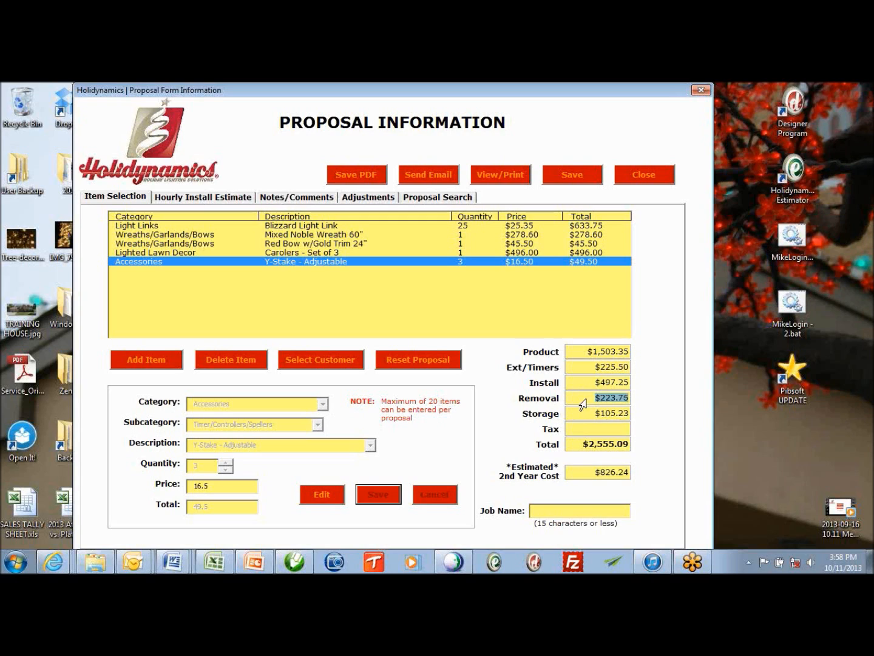
Check the proposal's storage charge, and examine the gross margin and estimated profit in the markup adjustments.
{"action": "left_click", "coordinate": [582, 417]}
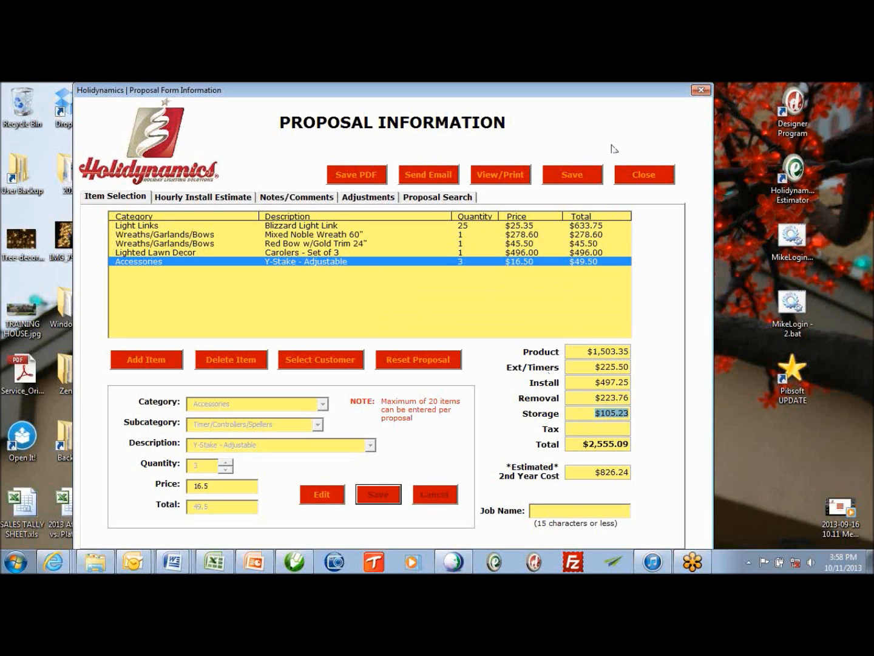
{"action": "left_click", "coordinate": [362, 198]}
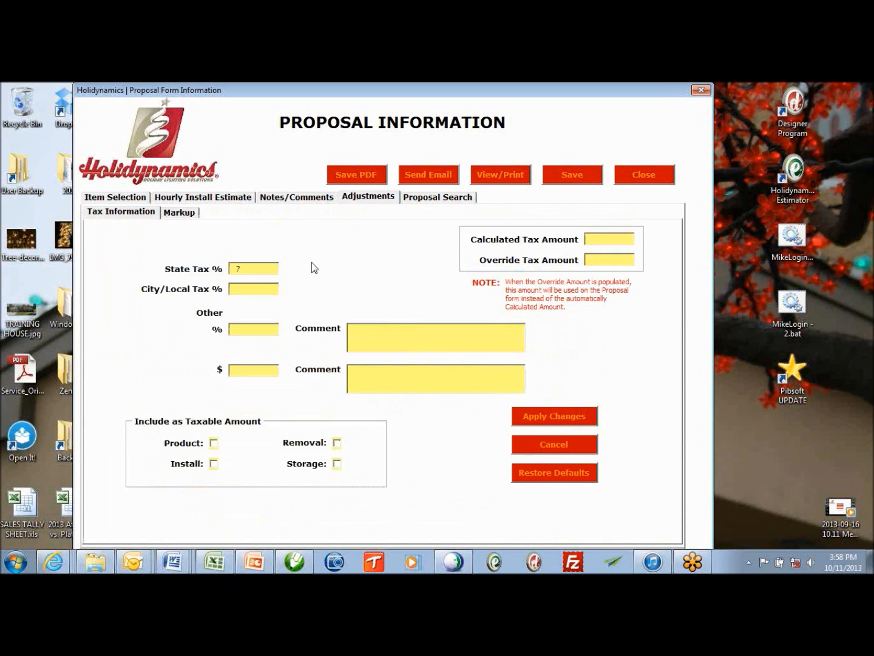
{"action": "left_click", "coordinate": [189, 219]}
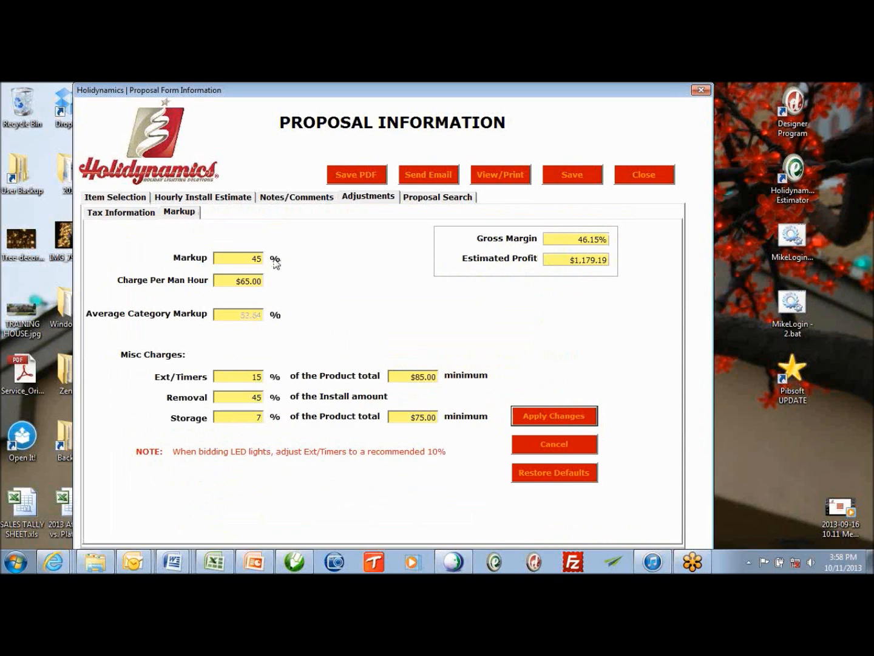
{"action": "left_click", "coordinate": [544, 240]}
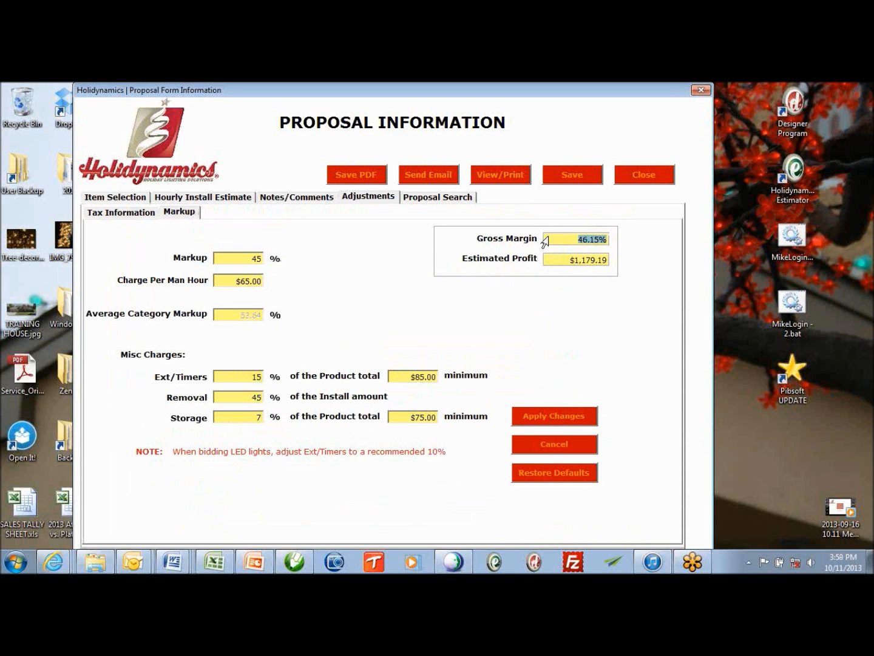
{"action": "left_click", "coordinate": [547, 259]}
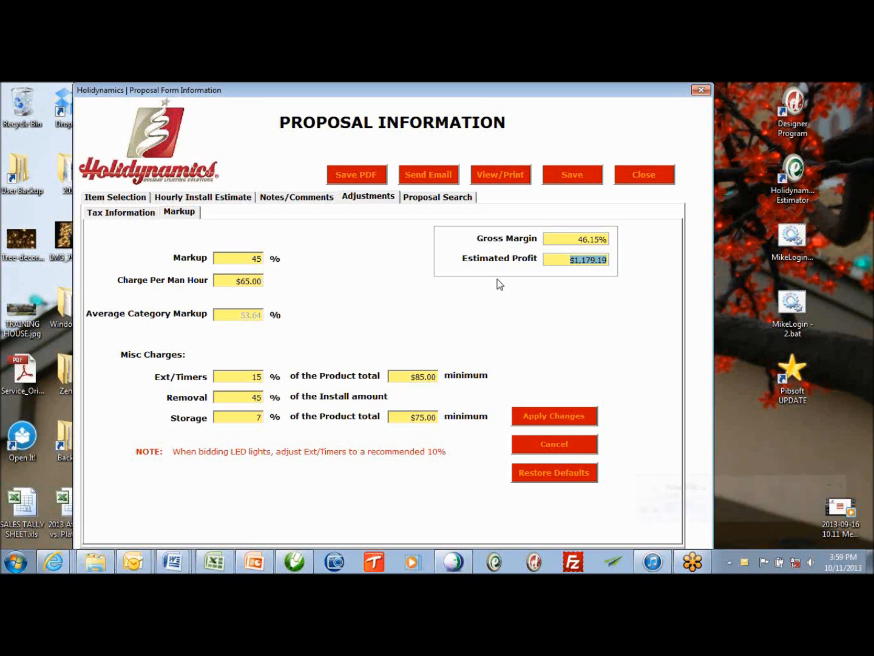
{"action": "left_click", "coordinate": [555, 245]}
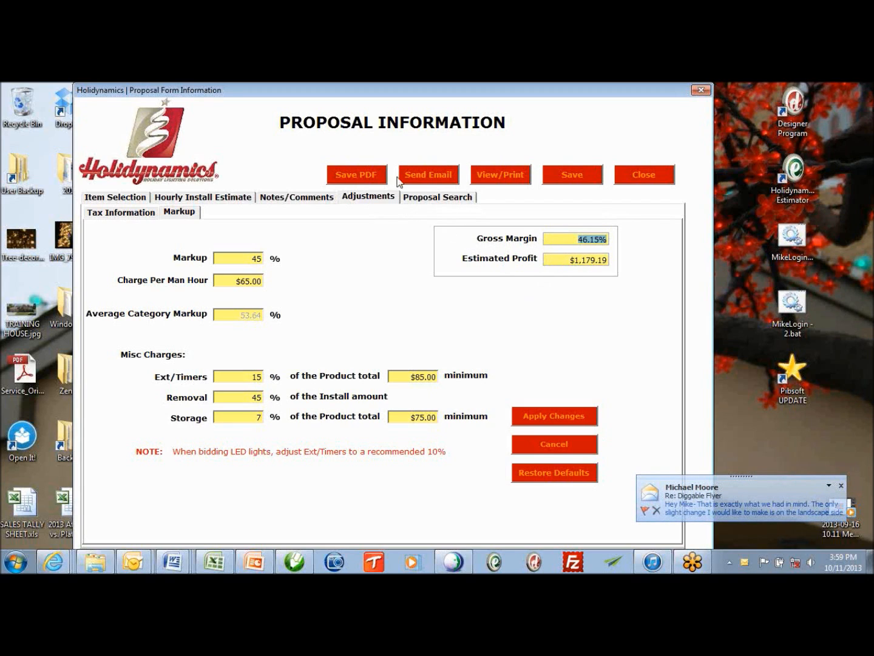
Preview the printed proposal, read it from the header through the line items to the acceptance section, and close the preview.
{"action": "left_click", "coordinate": [490, 181]}
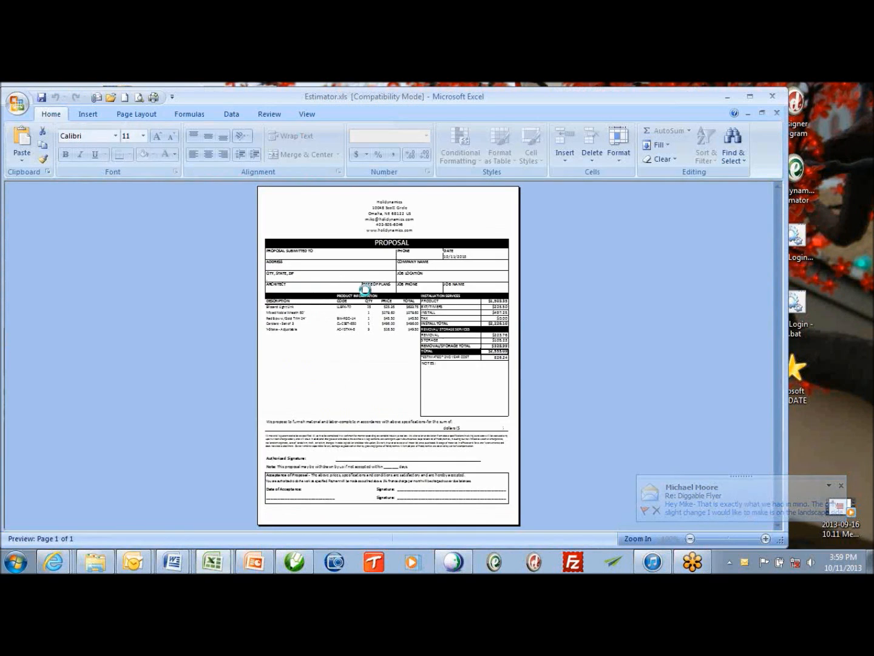
{"action": "left_click", "coordinate": [364, 290]}
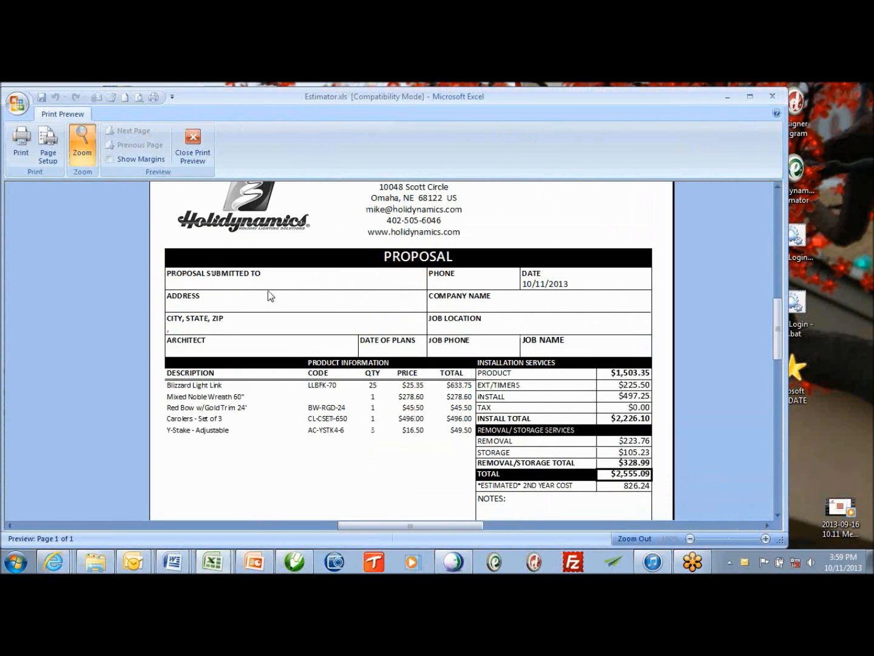
{"action": "scroll", "coordinate": [268, 289], "scroll_direction": "down", "scroll_amount": 3}
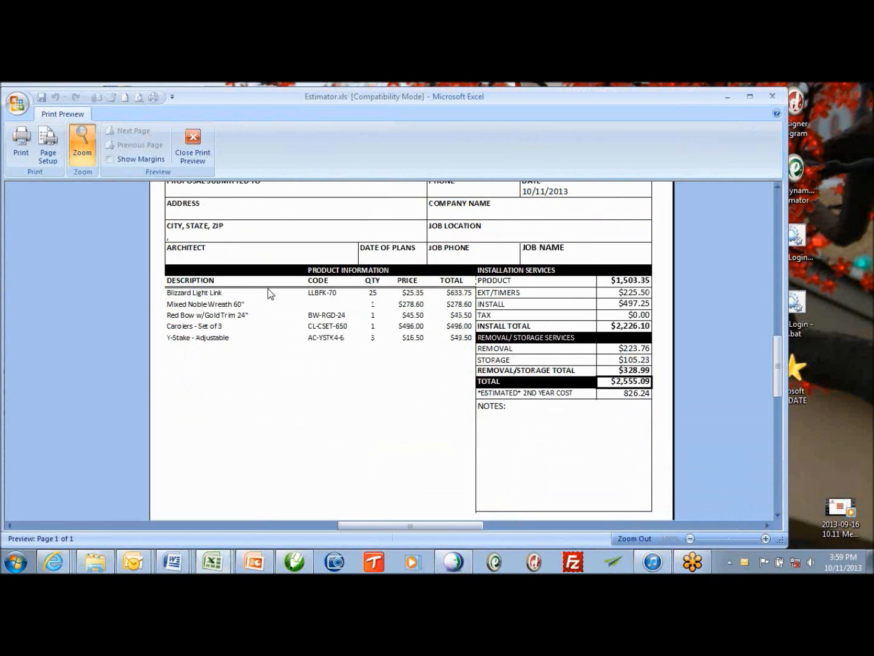
{"action": "scroll", "coordinate": [581, 406], "scroll_direction": "down", "scroll_amount": 5}
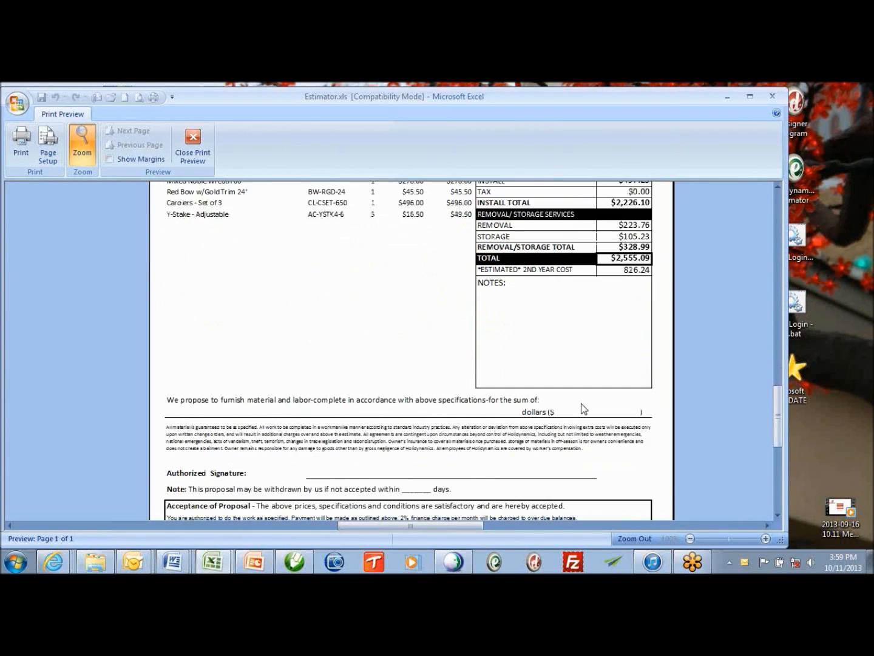
{"action": "left_click", "coordinate": [411, 425]}
{"action": "left_click", "coordinate": [407, 421]}
{"action": "scroll", "coordinate": [407, 454], "scroll_direction": "down", "scroll_amount": 1}
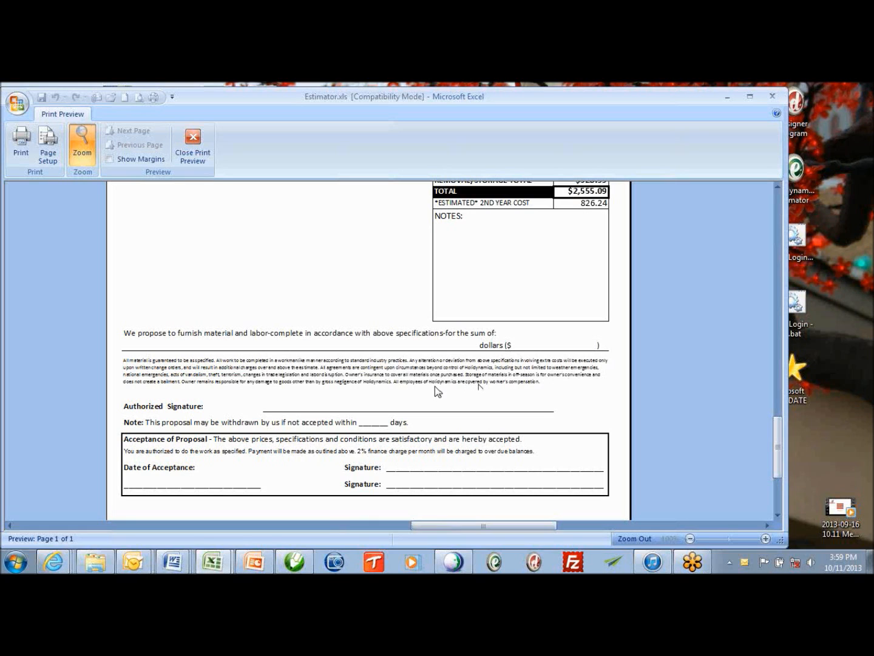
{"action": "scroll", "coordinate": [355, 384], "scroll_direction": "up", "scroll_amount": 8}
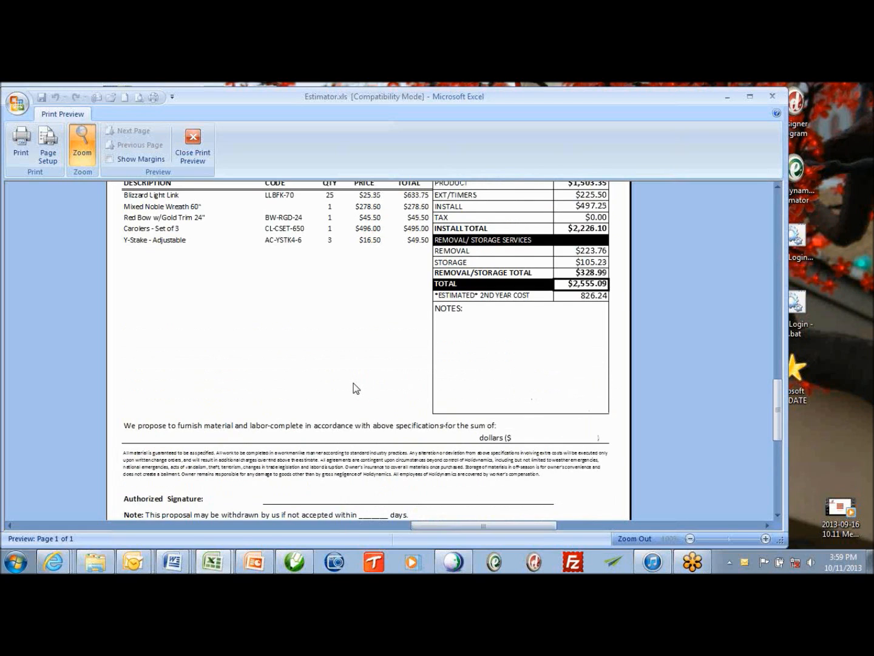
{"action": "left_click", "coordinate": [193, 149]}
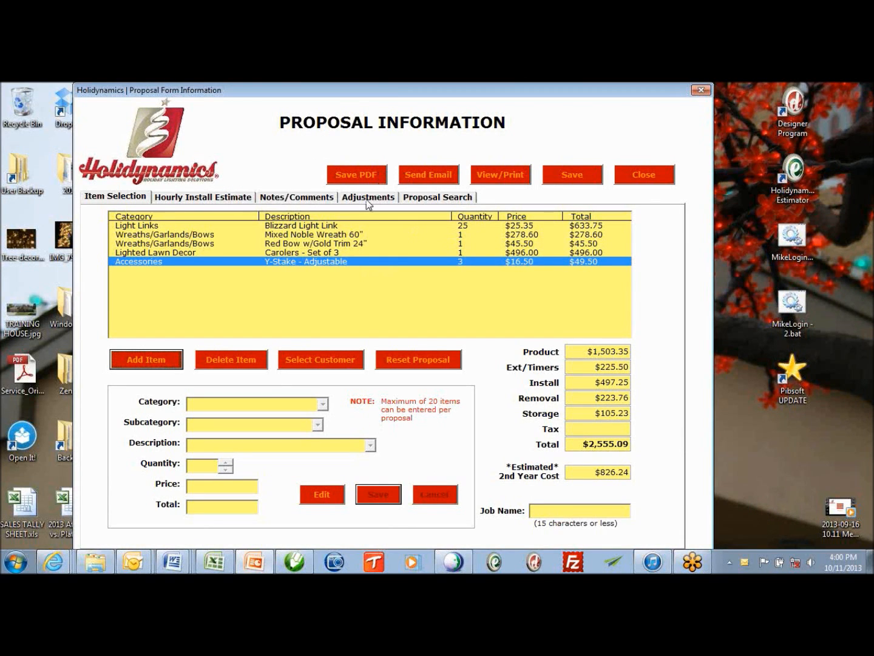
Assign the second listed customer to the proposal and check the filled-in customer details in the print preview.
{"action": "left_click", "coordinate": [303, 357]}
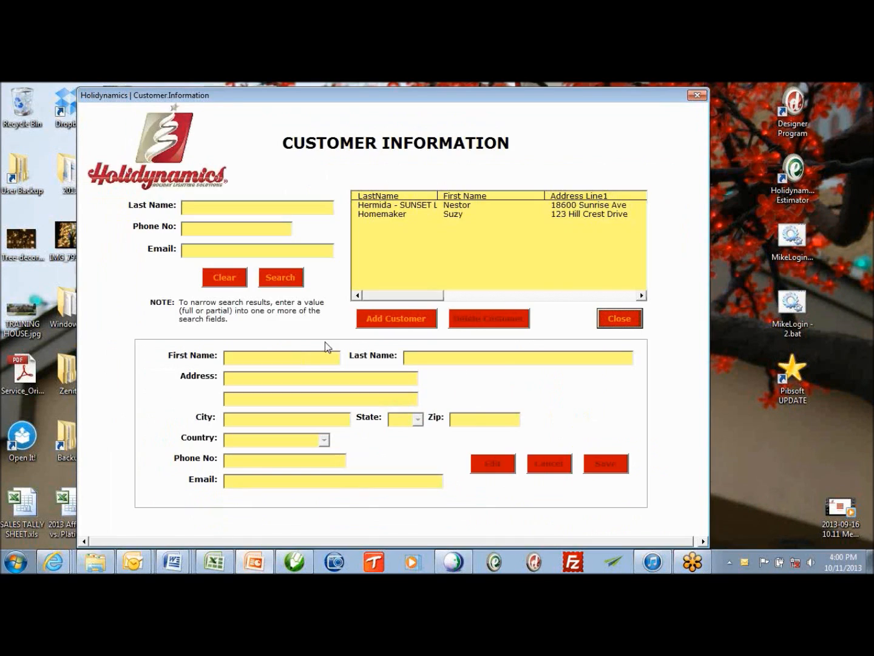
{"action": "left_click", "coordinate": [395, 214]}
{"action": "left_click", "coordinate": [615, 316]}
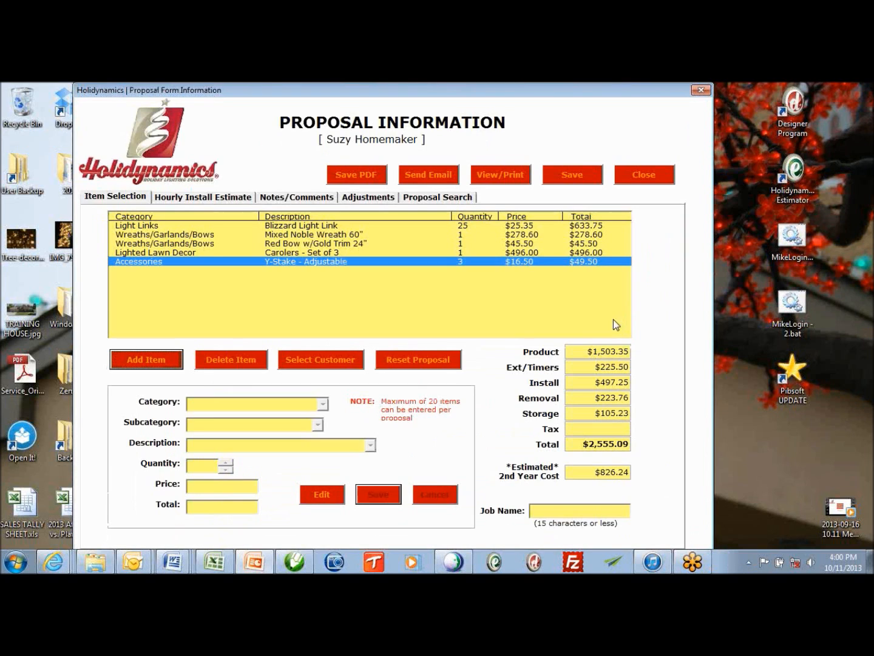
{"action": "left_click", "coordinate": [504, 178]}
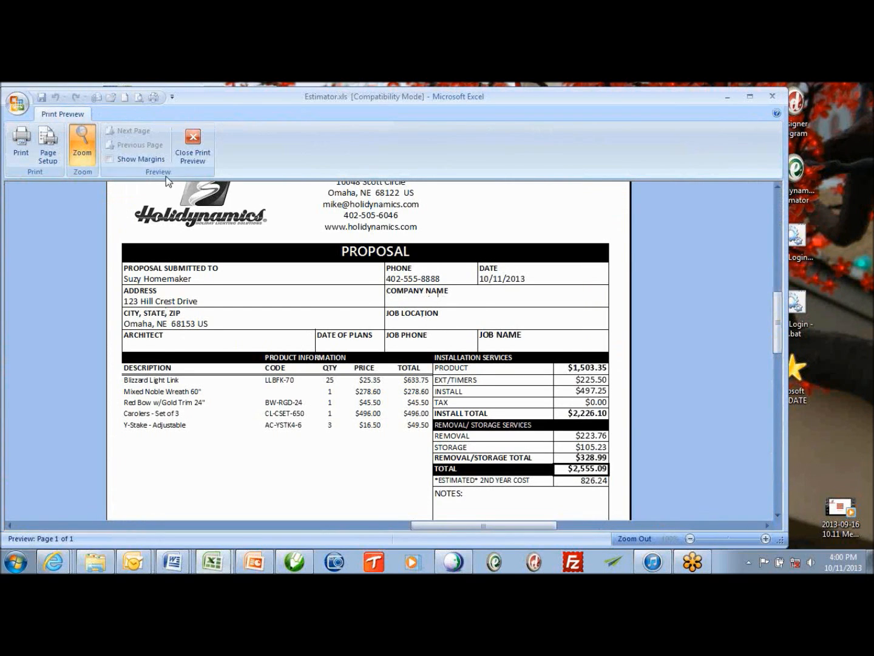
{"action": "left_click", "coordinate": [193, 143]}
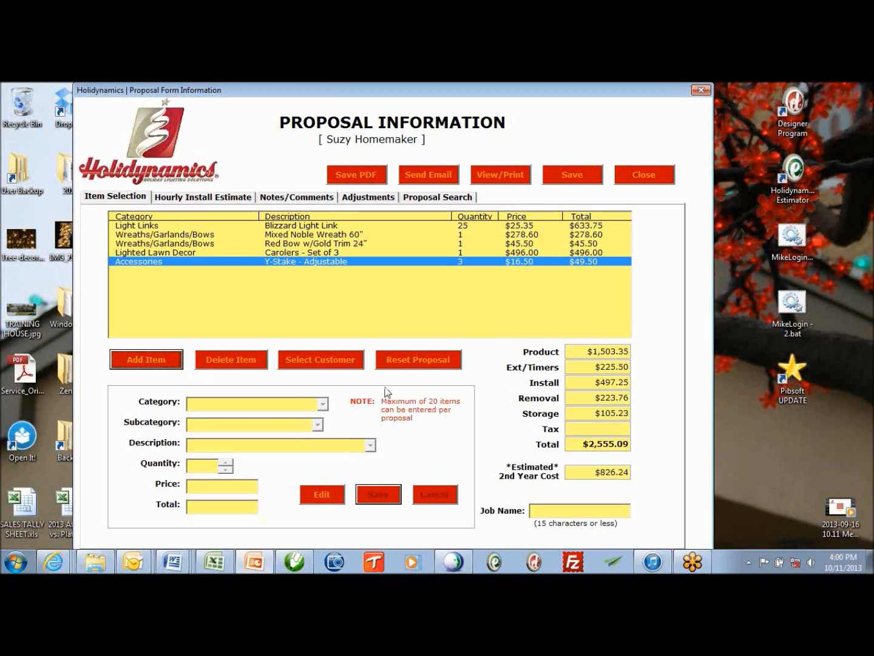
Add a DISCOUNT item to the proposal with a price of -255 and save it.
{"action": "left_click", "coordinate": [179, 363]}
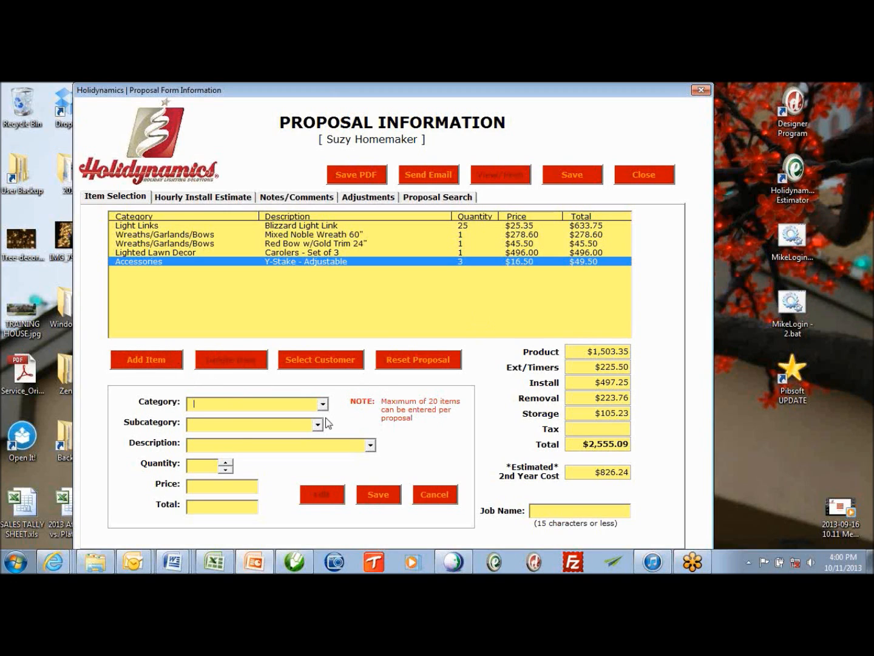
{"action": "left_click", "coordinate": [323, 404]}
{"action": "scroll", "coordinate": [255, 450], "scroll_direction": "down", "scroll_amount": 3}
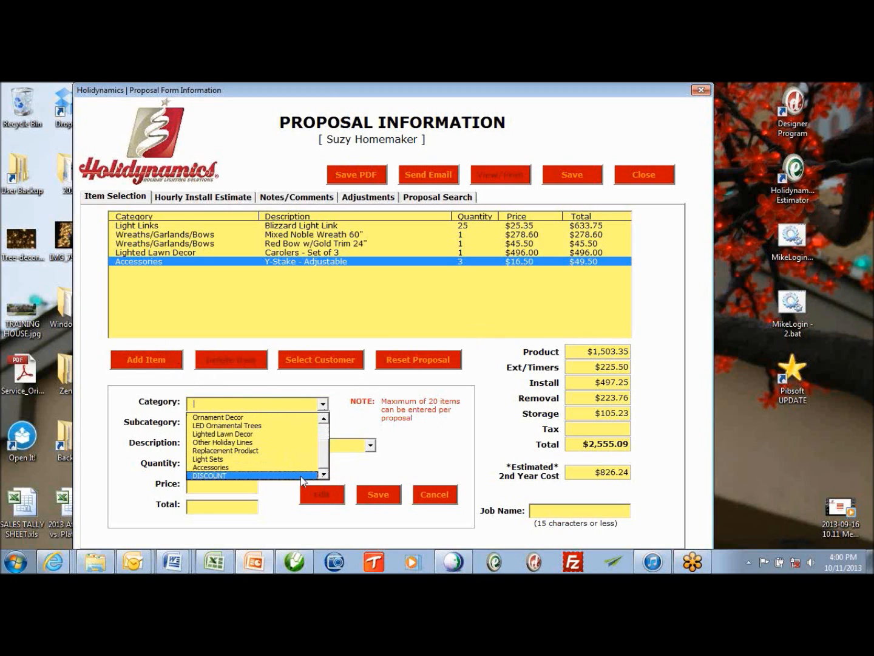
{"action": "left_click", "coordinate": [299, 474]}
{"action": "left_click_drag", "start_coordinate": [226, 486], "coordinate": [175, 490]}
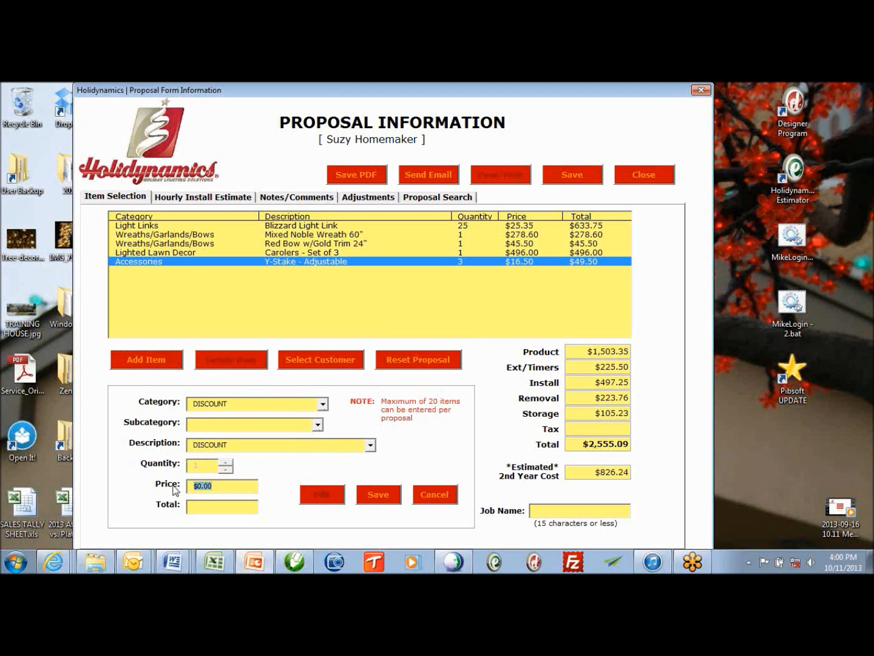
{"action": "type", "text": "255"}
{"action": "left_click", "coordinate": [372, 494]}
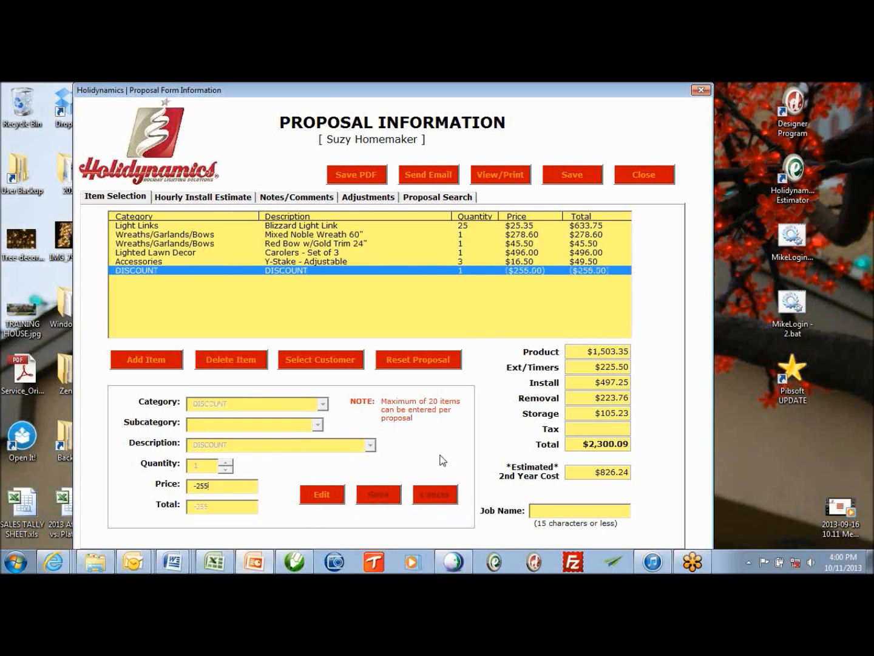
Review the estimated second-year cost and the product and extension/timer amounts in the proposal totals.
{"action": "left_click", "coordinate": [571, 478]}
{"action": "left_click", "coordinate": [574, 354]}
{"action": "left_click", "coordinate": [574, 369]}
{"action": "left_click", "coordinate": [587, 474]}
Enter the proposal comment "50% required to installation date." and save the notes.
{"action": "left_click", "coordinate": [296, 198]}
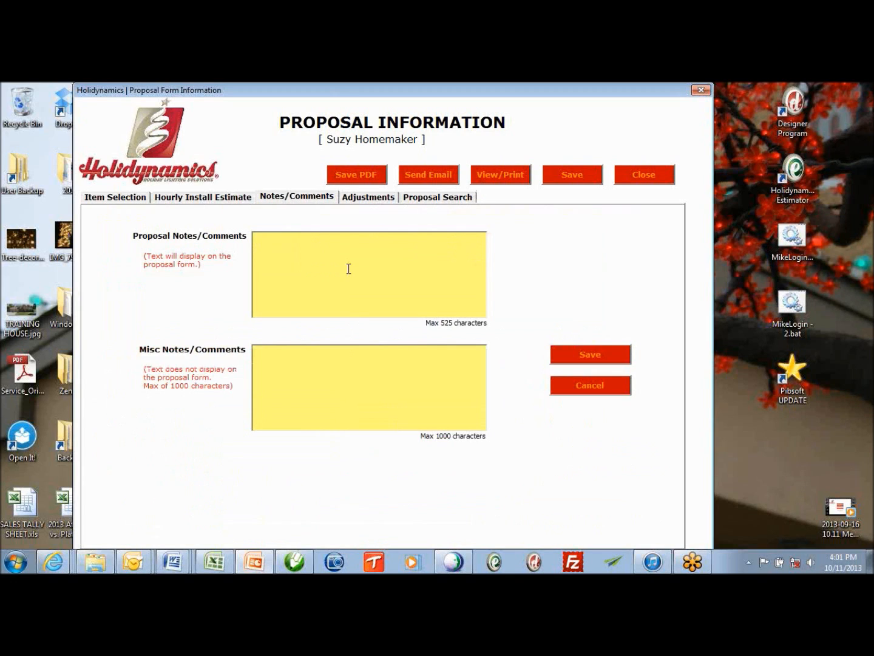
{"action": "type", "text": "50% re"}
{"action": "type", "text": "quried"}
{"action": "key", "text": "BackSpace"}
{"action": "key", "text": "BackSpace"}
{"action": "key", "text": "BackSpace"}
{"action": "key", "text": "BackSpace"}
{"action": "type", "text": "ired to"}
{"action": "key", "text": "BackSpace"}
{"action": "key", "text": "BackSpace"}
{"action": "type", "text": "td"}
{"action": "type", "text": "installation da"}
{"action": "type", "text": "te."}
{"action": "left_click", "coordinate": [589, 358]}
Preview the proposal to check the discount line and the notes section, and close the preview.
{"action": "left_click", "coordinate": [500, 176]}
{"action": "scroll", "coordinate": [486, 389], "scroll_direction": "down", "scroll_amount": 2}
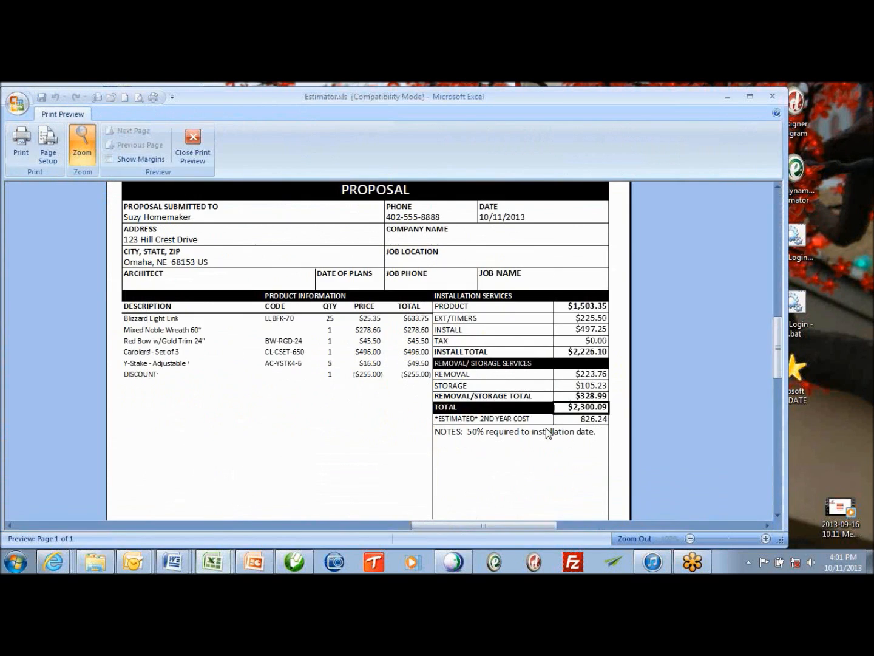
{"action": "left_click", "coordinate": [548, 433]}
{"action": "left_click", "coordinate": [472, 397]}
{"action": "scroll", "coordinate": [476, 357], "scroll_direction": "up", "scroll_amount": 3}
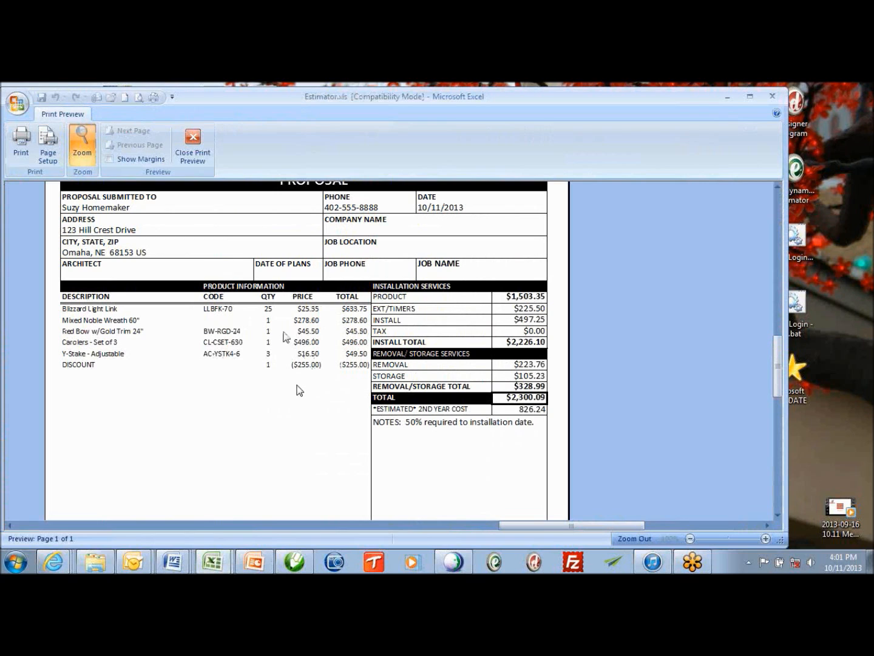
{"action": "left_click", "coordinate": [191, 159]}
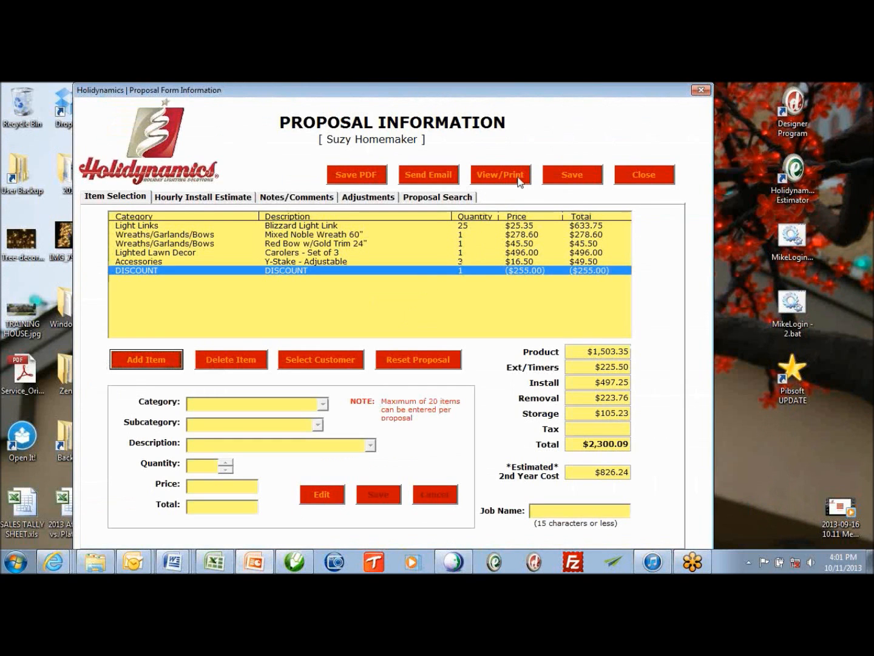
Set the job name to the customer's last name followed by FRONT, in capitals, and save the proposal.
{"action": "left_click", "coordinate": [569, 176]}
{"action": "left_click", "coordinate": [519, 360]}
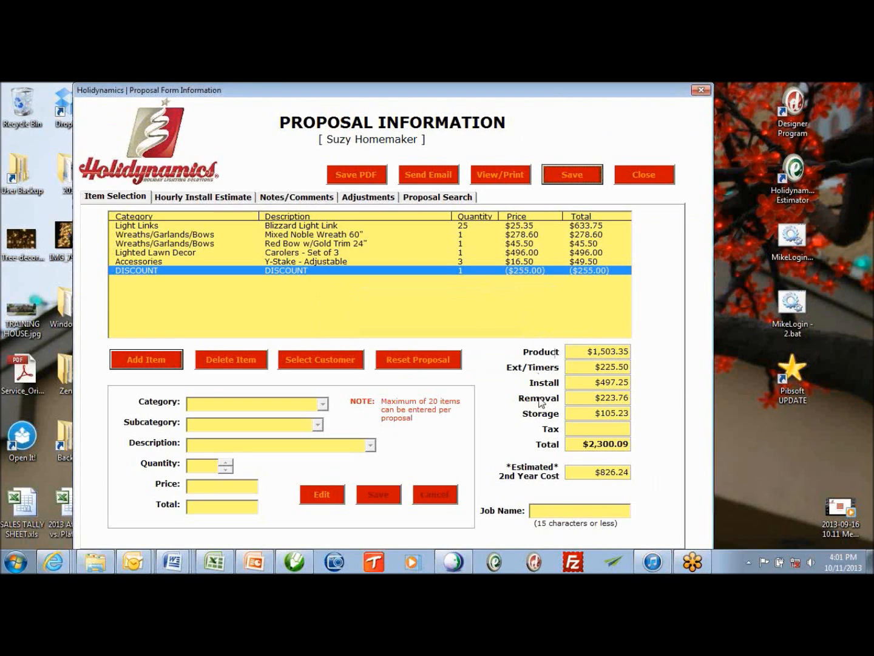
{"action": "left_click", "coordinate": [565, 509]}
{"action": "type", "text": "S"}
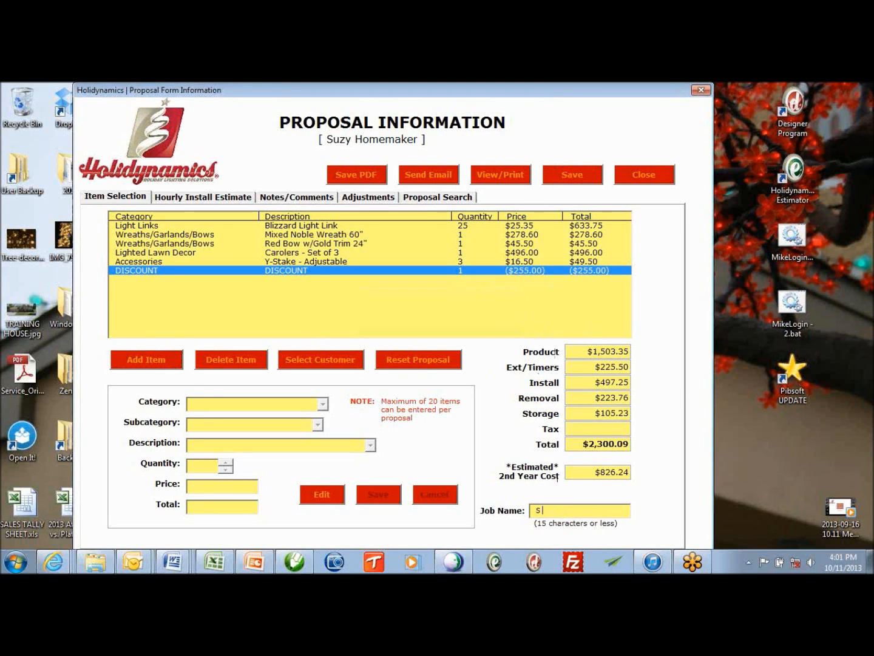
{"action": "key", "text": "BackSpace"}
{"action": "type", "text": "HOMEMAKER FRONT"}
{"action": "left_click", "coordinate": [588, 175]}
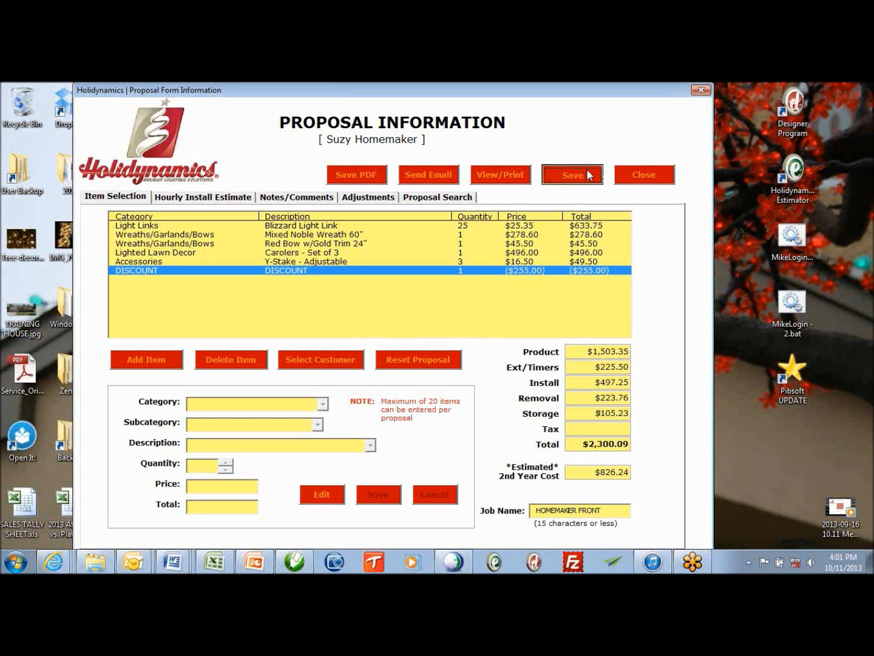
{"action": "left_click", "coordinate": [478, 369]}
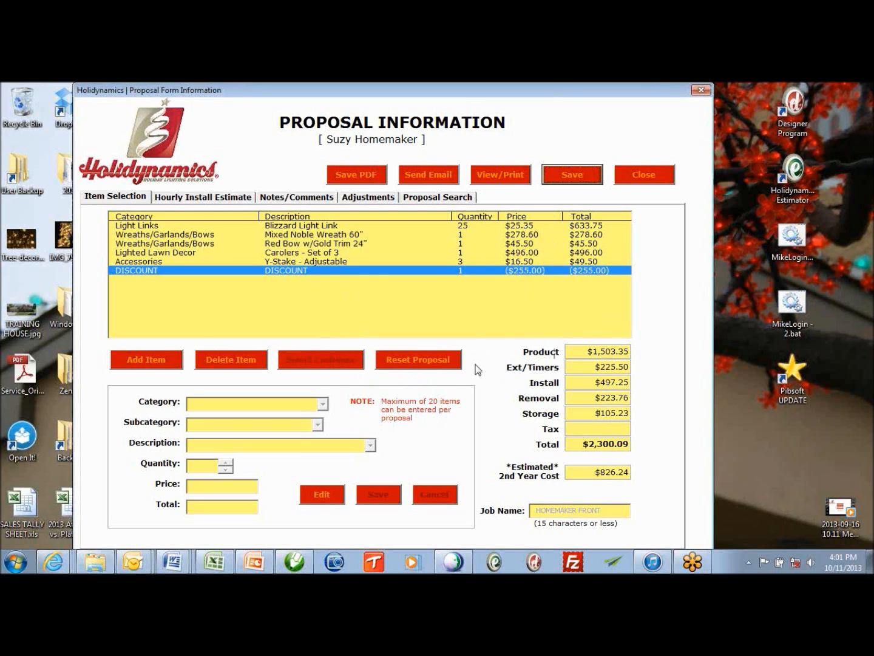
Search the saved proposals for the year 2013 without a last-name filter.
{"action": "left_click", "coordinate": [442, 199]}
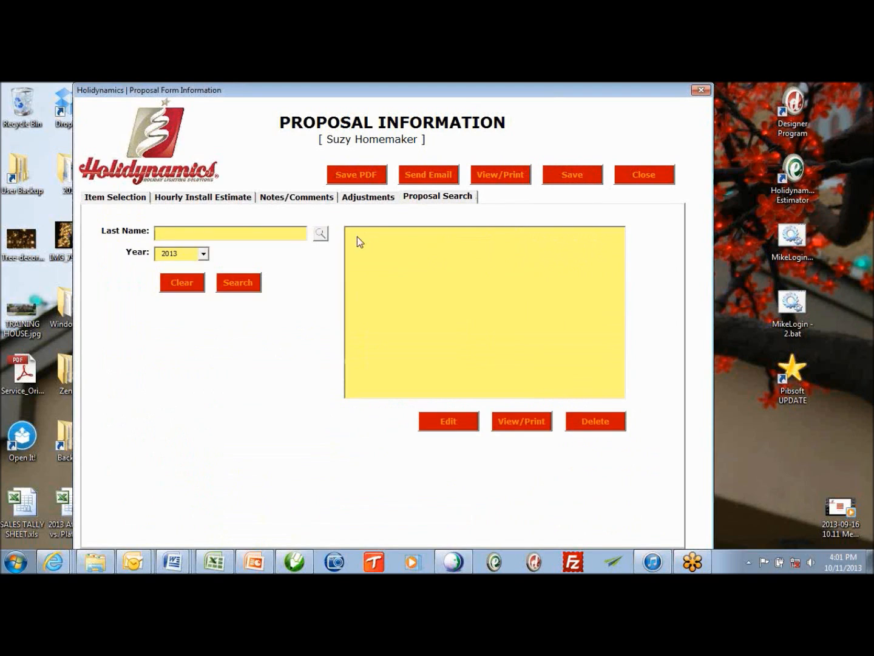
{"action": "left_click", "coordinate": [322, 235]}
{"action": "left_click", "coordinate": [656, 230]}
{"action": "left_click", "coordinate": [250, 283]}
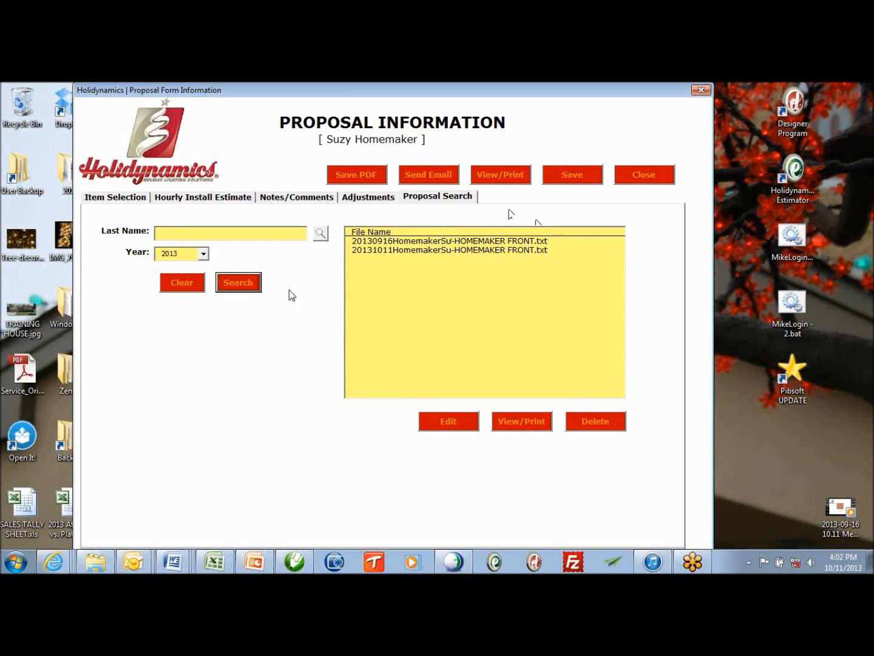
Set the proposal's Ext/Timers charge to 10% of the product total in the markup adjustments and apply the change.
{"action": "left_click", "coordinate": [138, 200]}
{"action": "left_click", "coordinate": [349, 200]}
{"action": "left_click", "coordinate": [178, 212]}
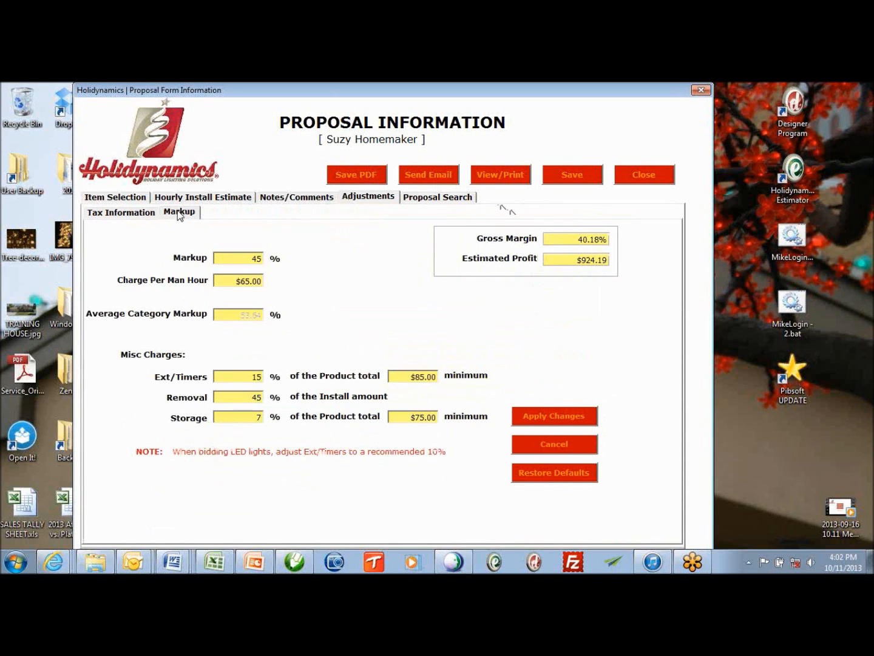
{"action": "double_click", "coordinate": [243, 263]}
{"action": "double_click", "coordinate": [234, 379]}
{"action": "type", "text": "10"}
{"action": "left_click", "coordinate": [550, 412]}
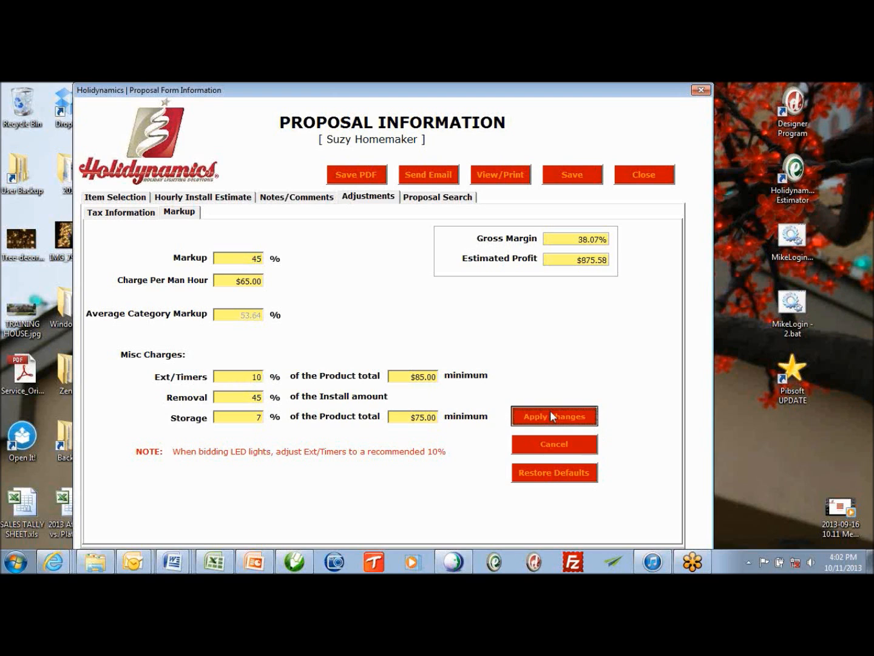
Review the recalculated proposal charges and the estimated profit, and close the proposal form.
{"action": "left_click", "coordinate": [129, 200]}
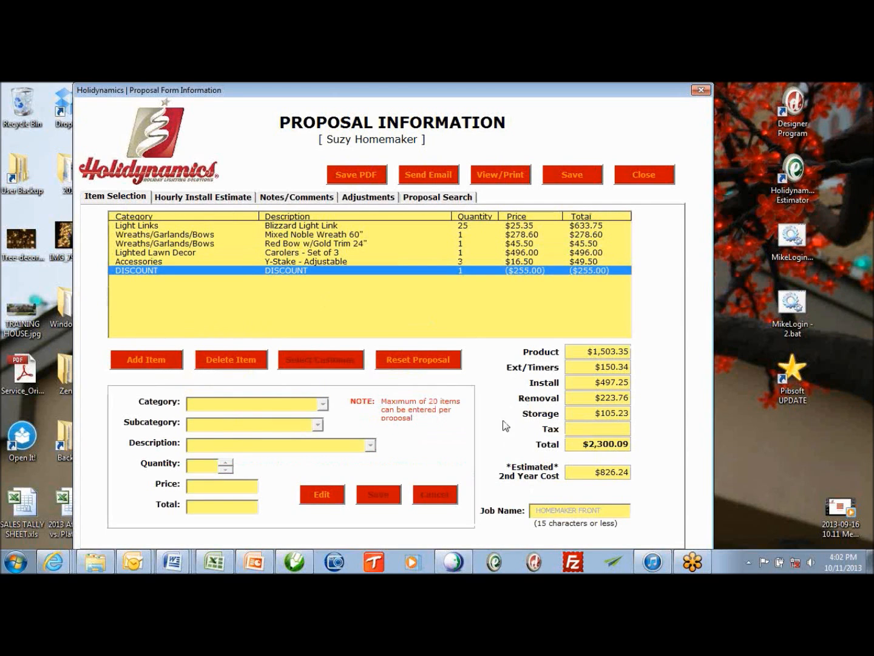
{"action": "left_click", "coordinate": [364, 199]}
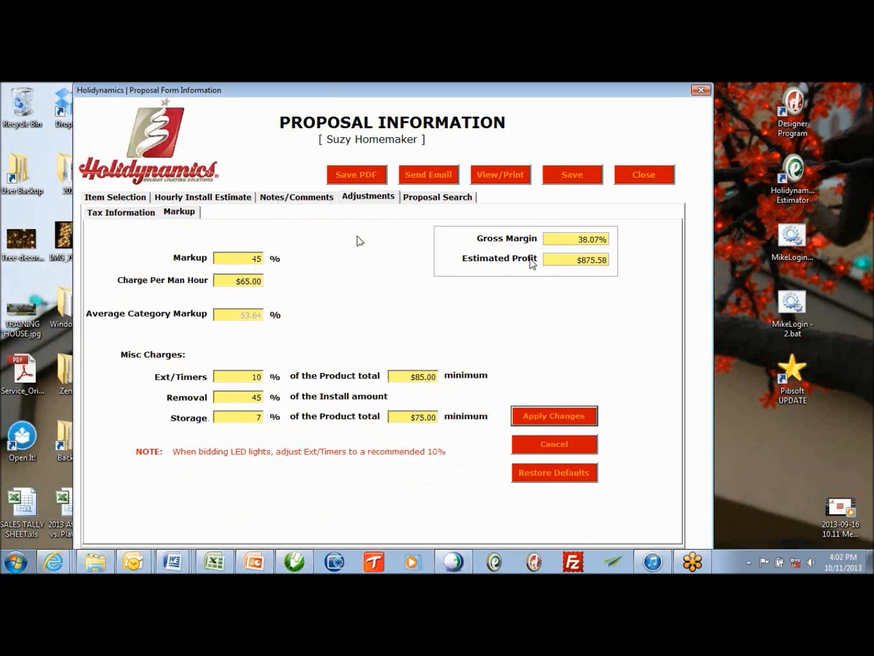
{"action": "left_click", "coordinate": [547, 263]}
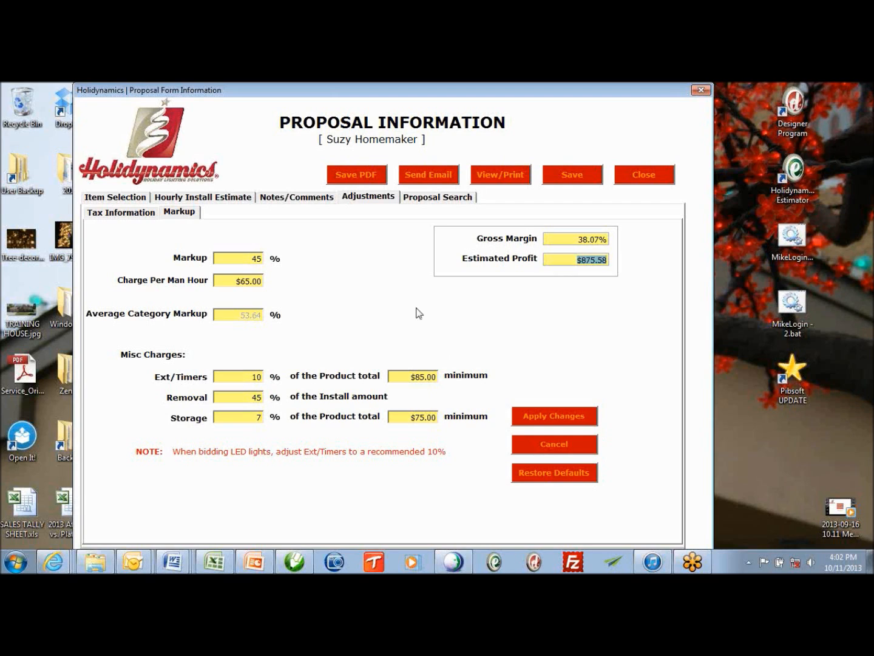
{"action": "left_click", "coordinate": [644, 174]}
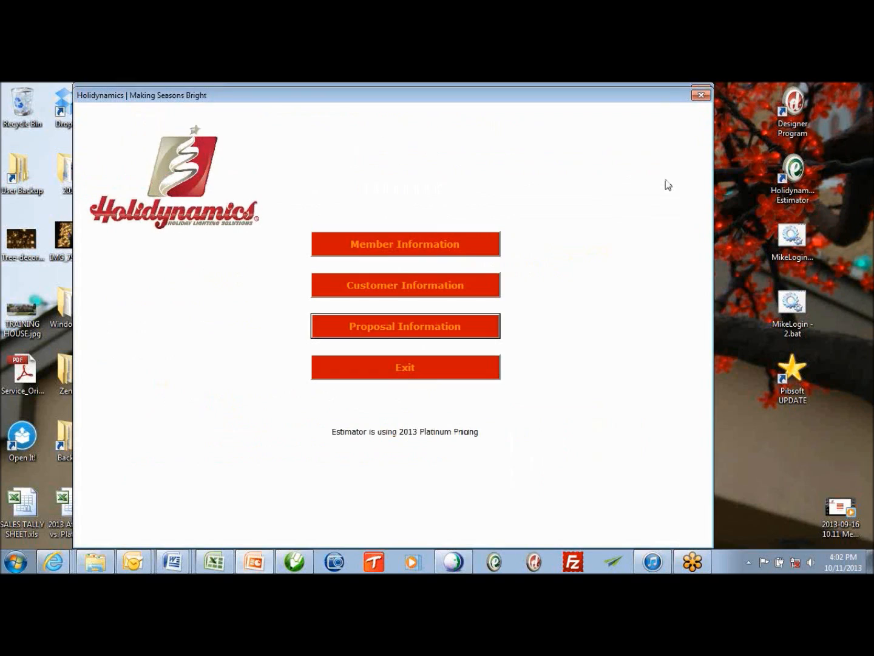